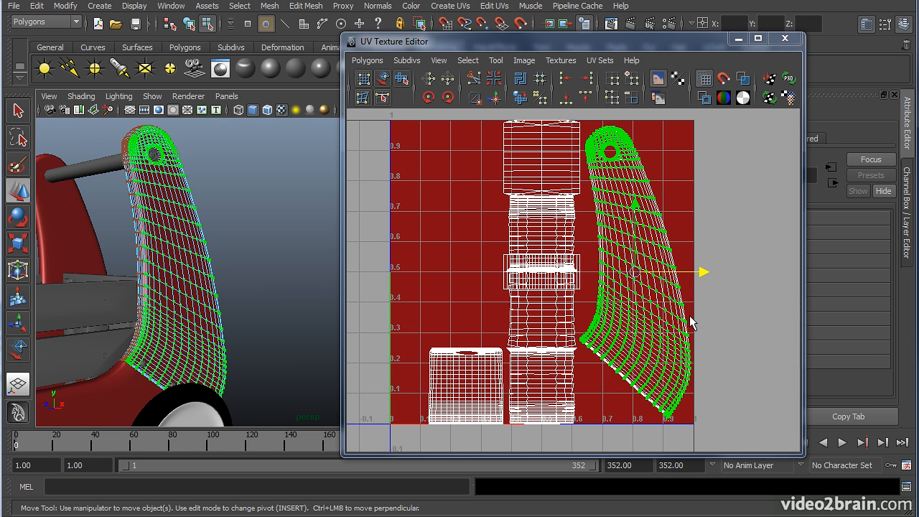
# - Clear the UV selection, return to object mode and select the wagon's tall side panel
pyautogui.keyDown('alt'); pyautogui.moveTo(153, 262); pyautogui.dragTo(188, 272, button='middle'); pyautogui.keyUp('alt')
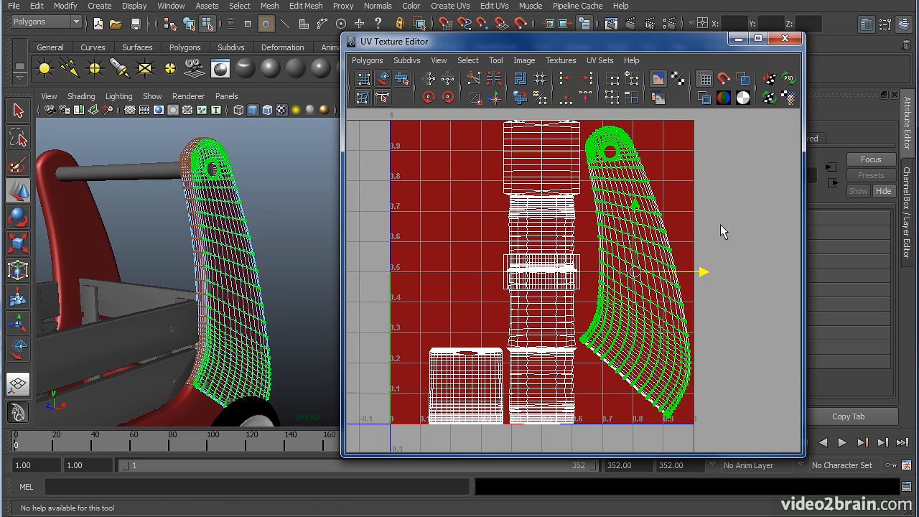
pyautogui.click(705, 215)
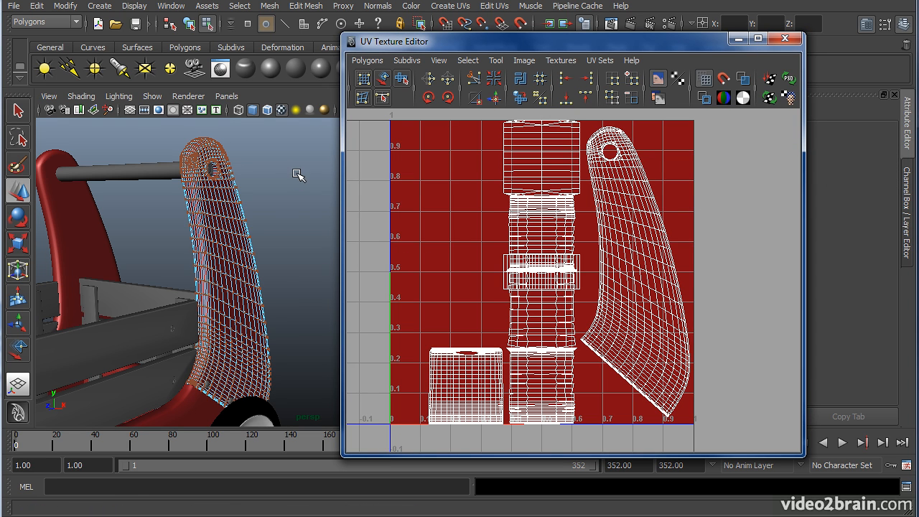
pyautogui.moveTo(219, 270); pyautogui.dragTo(242, 247, button='right')
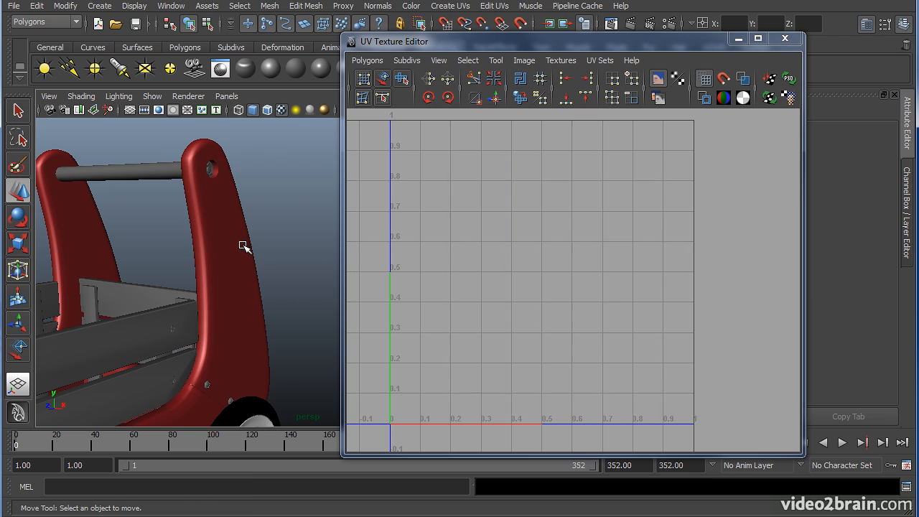
pyautogui.click(239, 263)
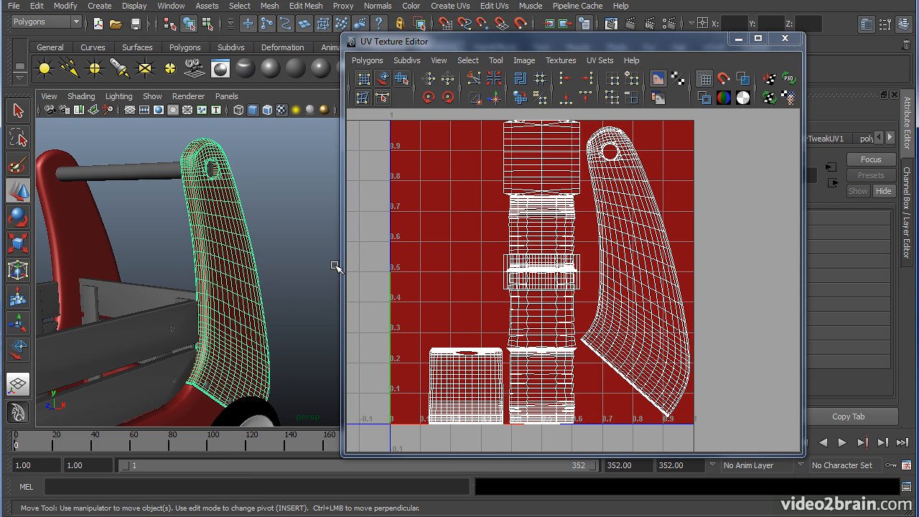
# - Open the UV Snapshot options for the side panel and set the image size to 1024 by 1024
pyautogui.click(367, 60)
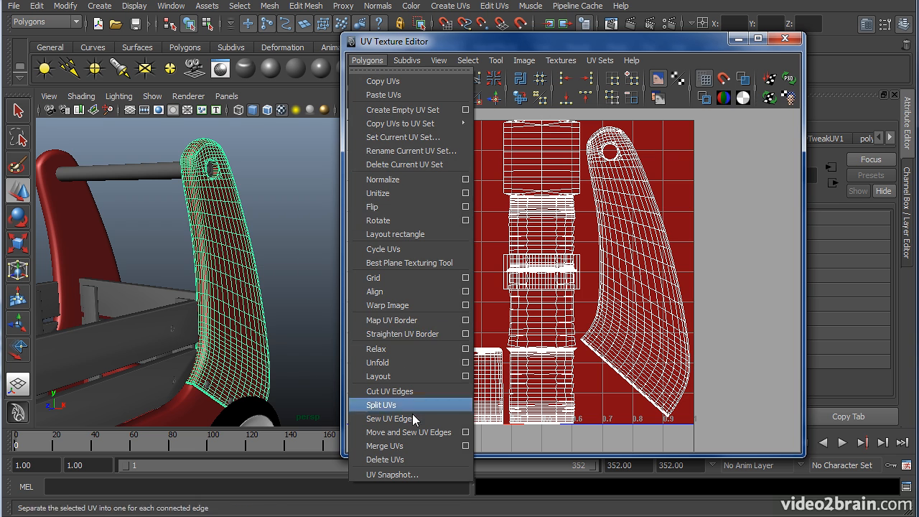
pyautogui.click(428, 475)
pyautogui.moveTo(198, 267); pyautogui.dragTo(326, 115)
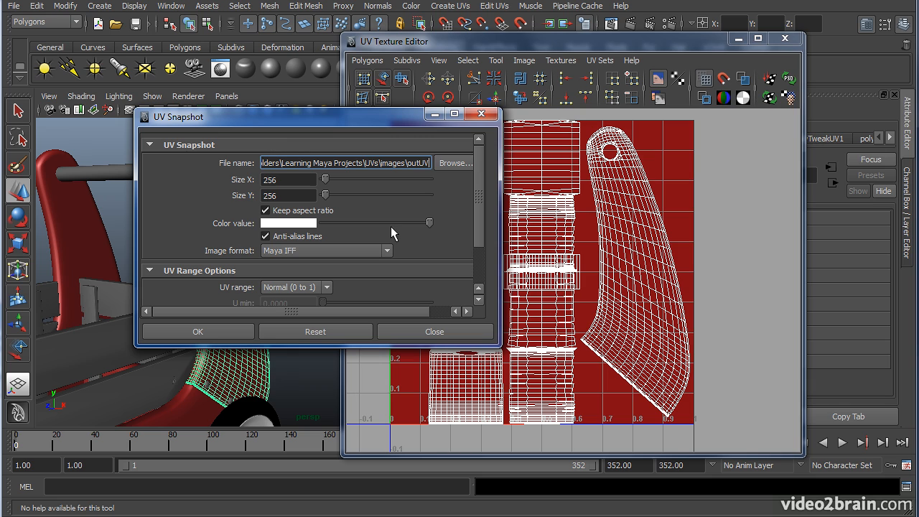
pyautogui.doubleClick(303, 180)
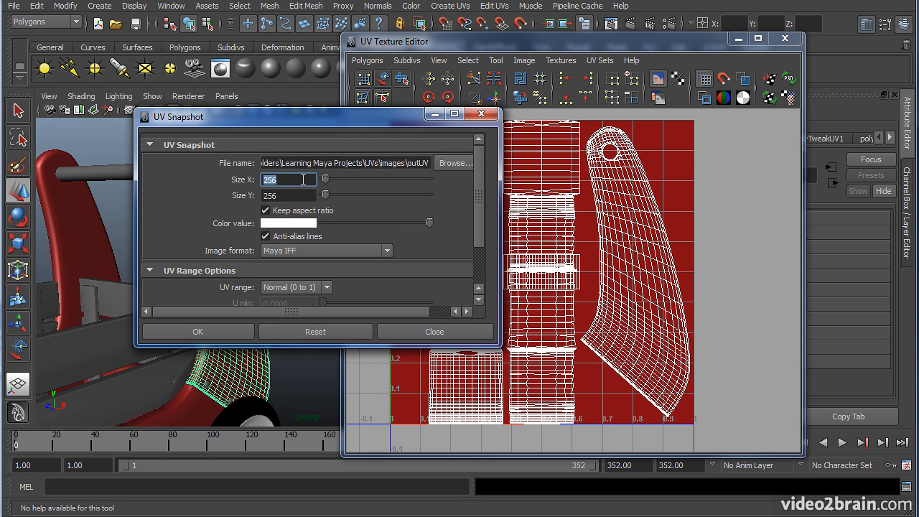
pyautogui.write('1024')
pyautogui.press('Tab')
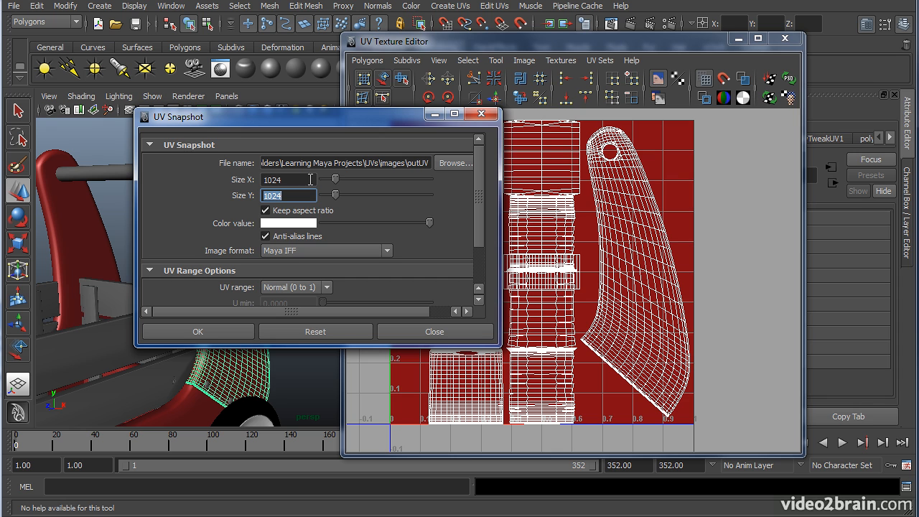
# - Set the snapshot's output file to APanelUVSnapshot in the project's images folder
pyautogui.click(455, 163)
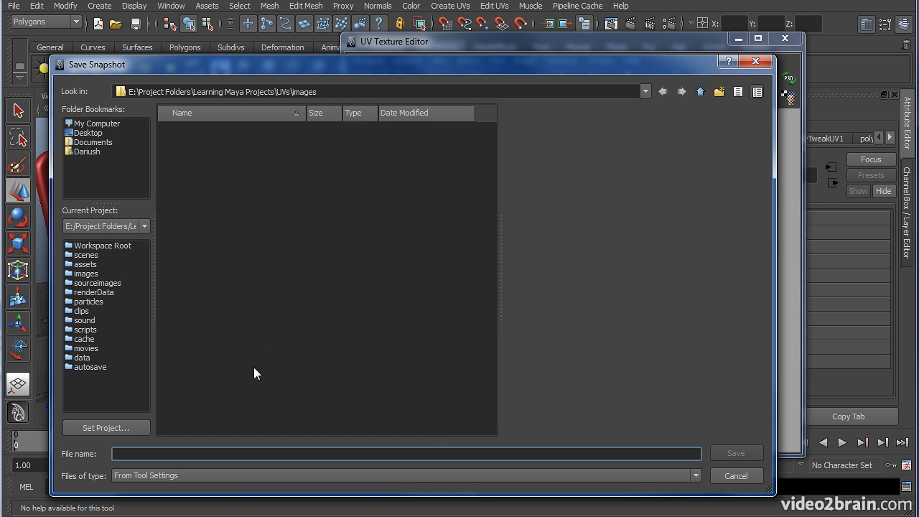
pyautogui.write('A')
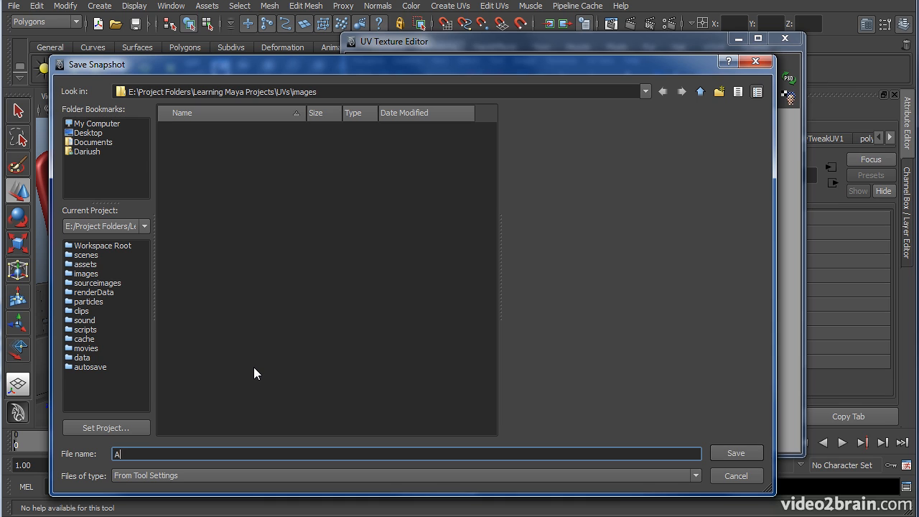
pyautogui.write('PanelUVSnapshot')
pyautogui.click(734, 451)
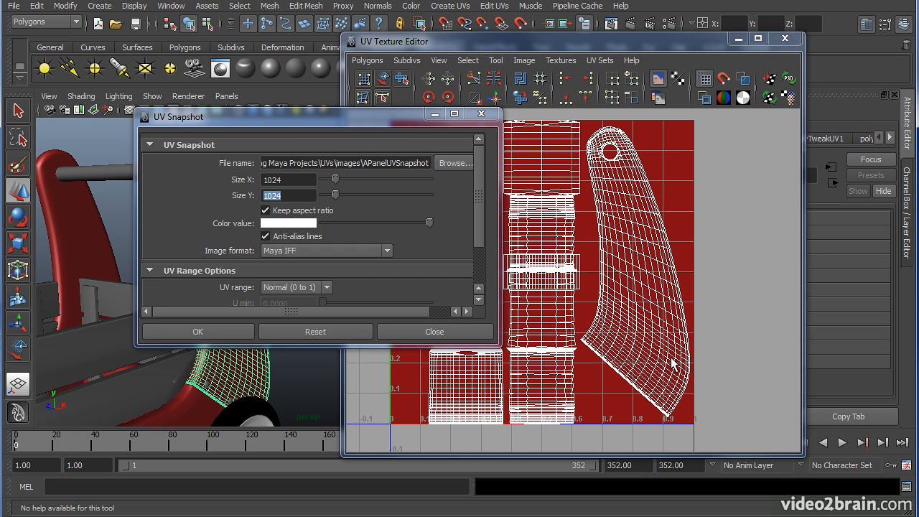
# - Choose JPEG as the snapshot's image format and export the UV snapshot
pyautogui.click(310, 250)
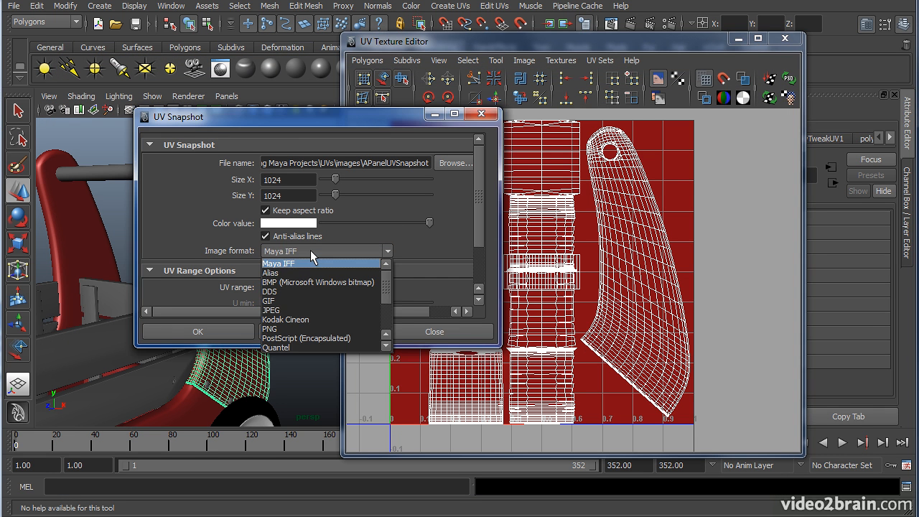
pyautogui.click(299, 310)
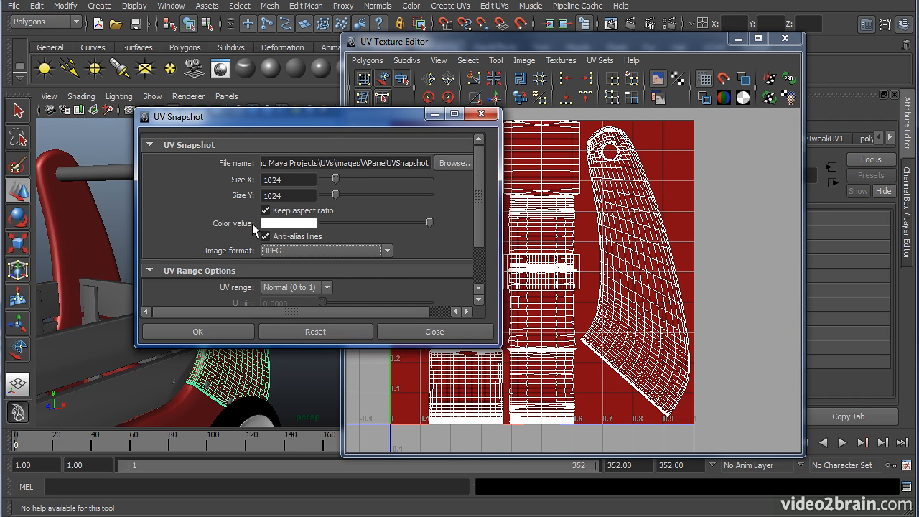
pyautogui.moveTo(484, 202)
pyautogui.mouseDown()
pyautogui.moveTo(480, 242)
pyautogui.moveTo(479, 191)
pyautogui.mouseUp()
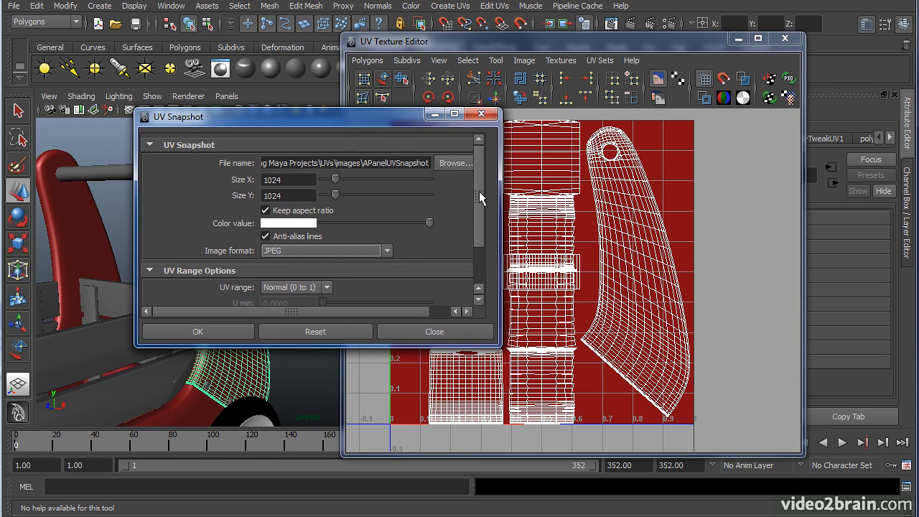
pyautogui.click(215, 331)
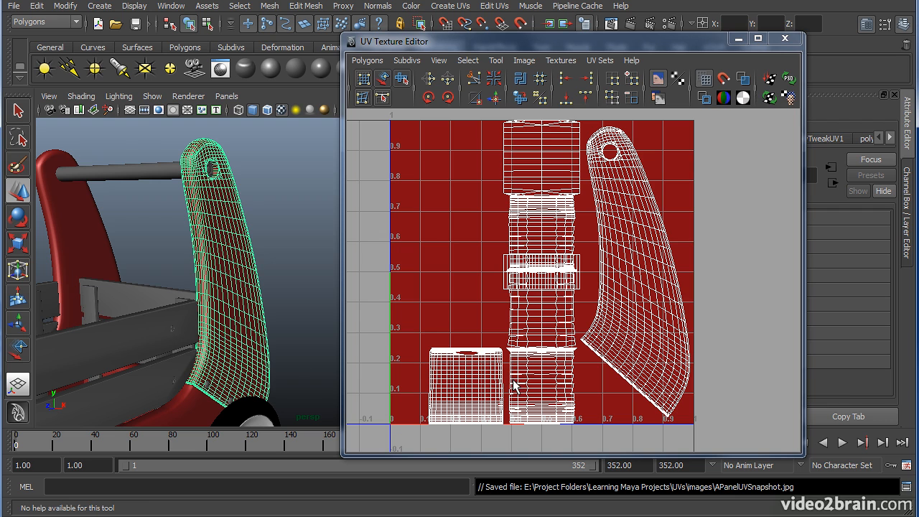
# - Open the exported JPEG from the images folder, and open ApanelUV.tif from the sourceimages folder in Photoshop
pyautogui.moveTo(252, 309); pyautogui.dragTo(7, 358)
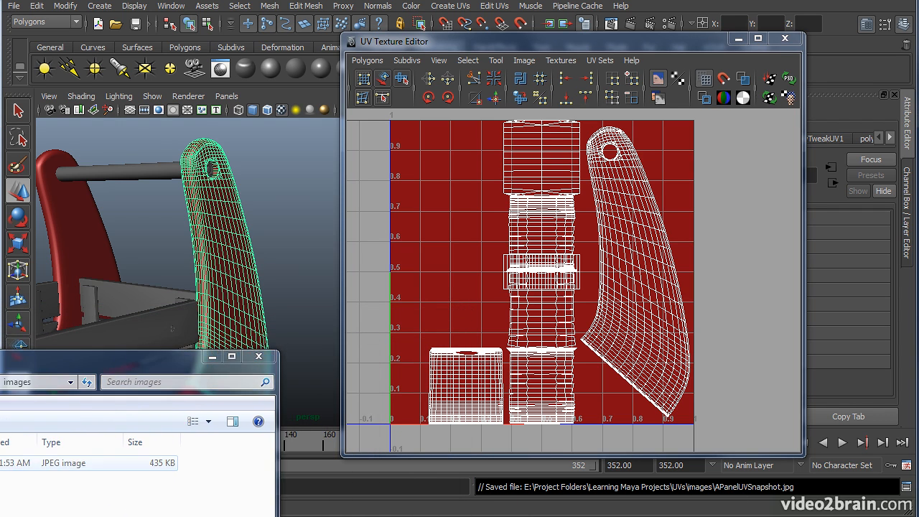
pyautogui.doubleClick(64, 462)
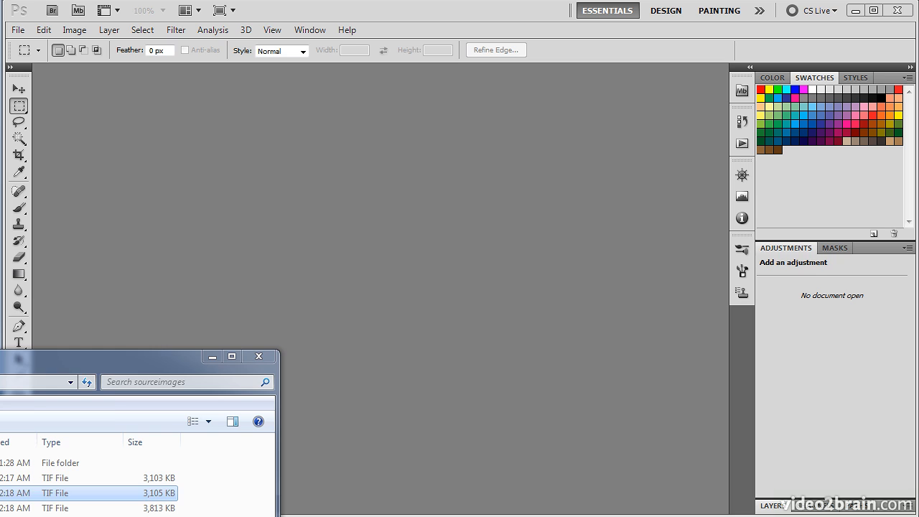
pyautogui.moveTo(57, 494); pyautogui.dragTo(566, 196)
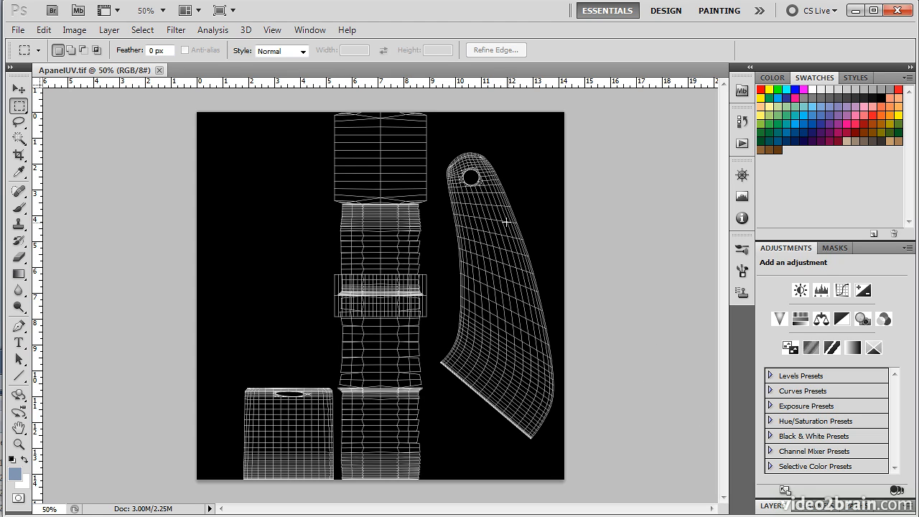
# - Add a new empty layer above the Background and choose a bright red foreground color
pyautogui.click(778, 506)
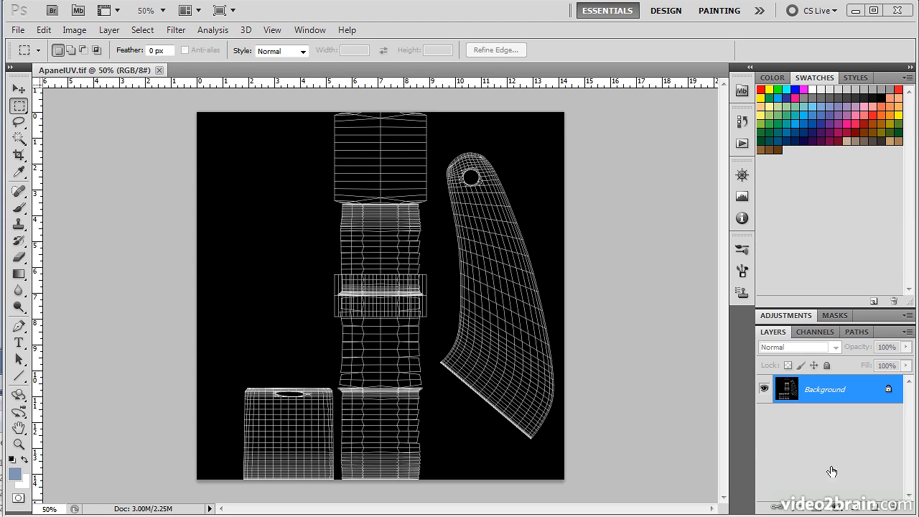
pyautogui.click(879, 508)
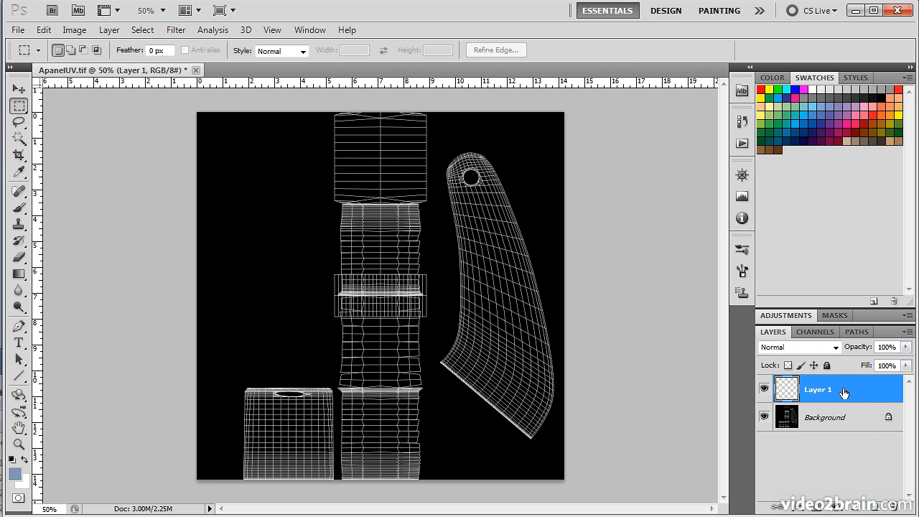
pyautogui.click(16, 473)
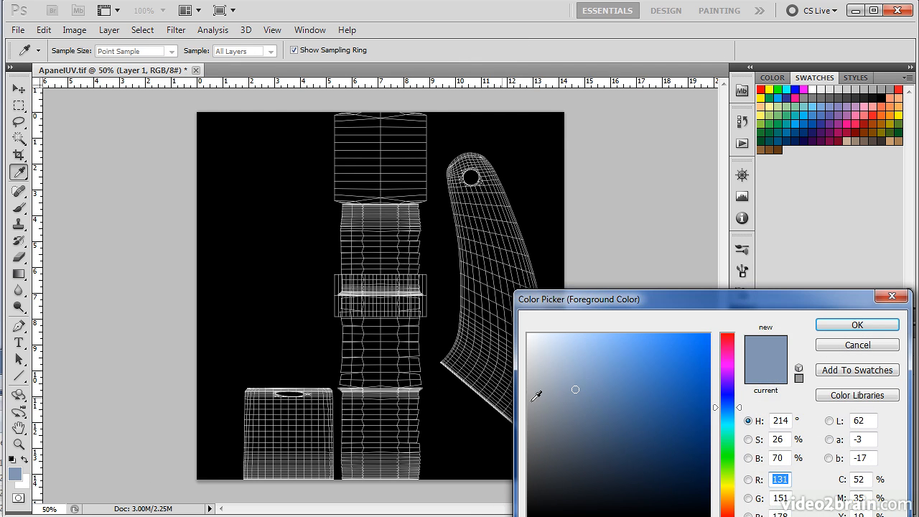
pyautogui.moveTo(718, 352); pyautogui.dragTo(718, 334)
pyautogui.click(714, 377)
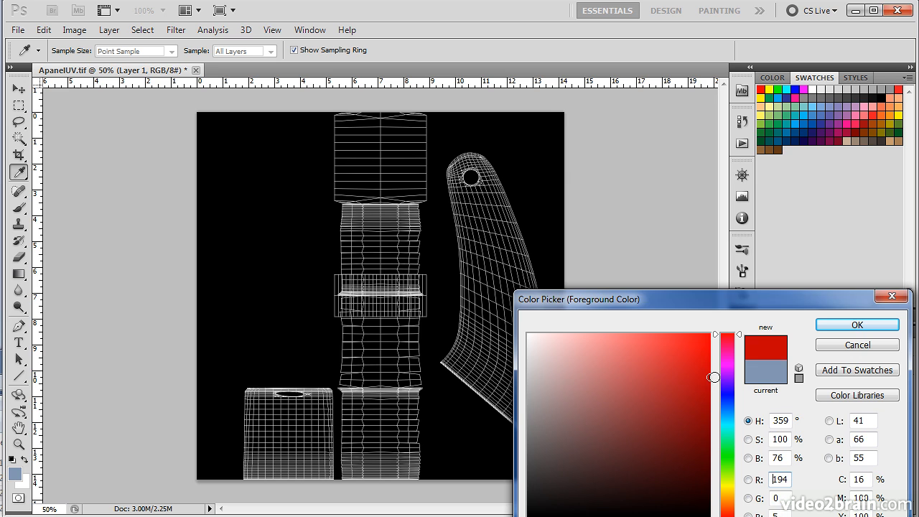
pyautogui.click(858, 325)
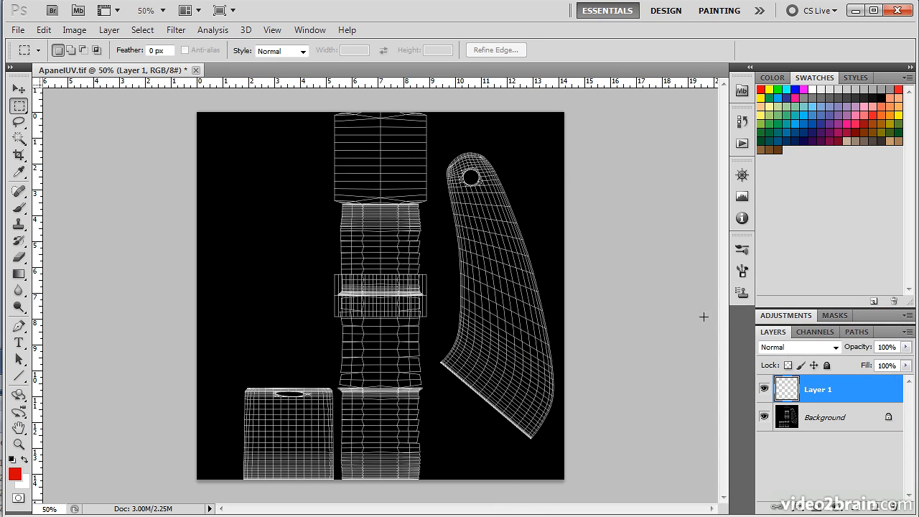
# - Fill the whole of Layer 1 with the red foreground color using the Paint Bucket tool
pyautogui.click(18, 274)
pyautogui.click(74, 287)
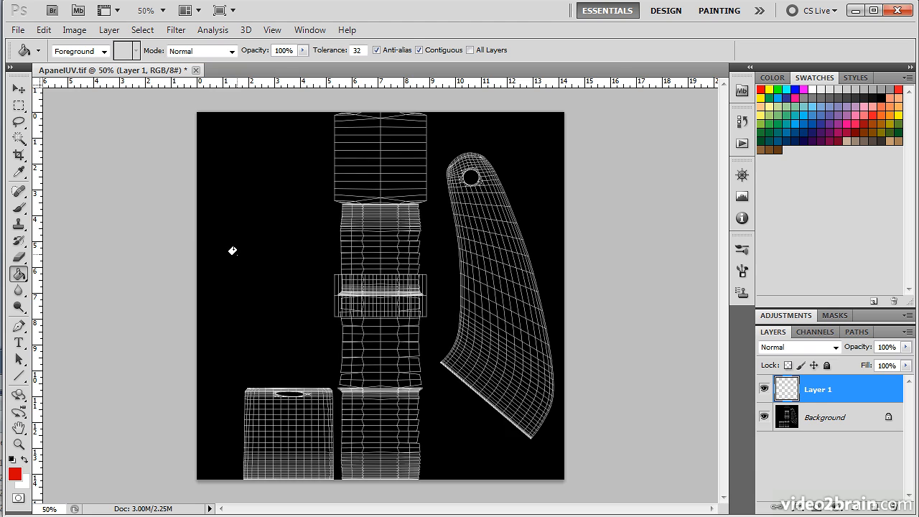
pyautogui.click(233, 251)
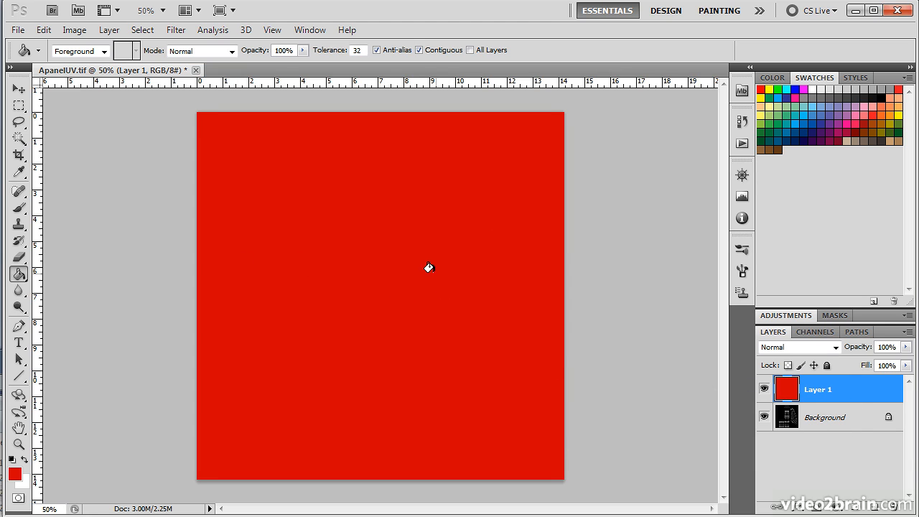
# - Duplicate the Background layer, move the copy above the red layer and set its blend mode to Screen
pyautogui.click(854, 419)
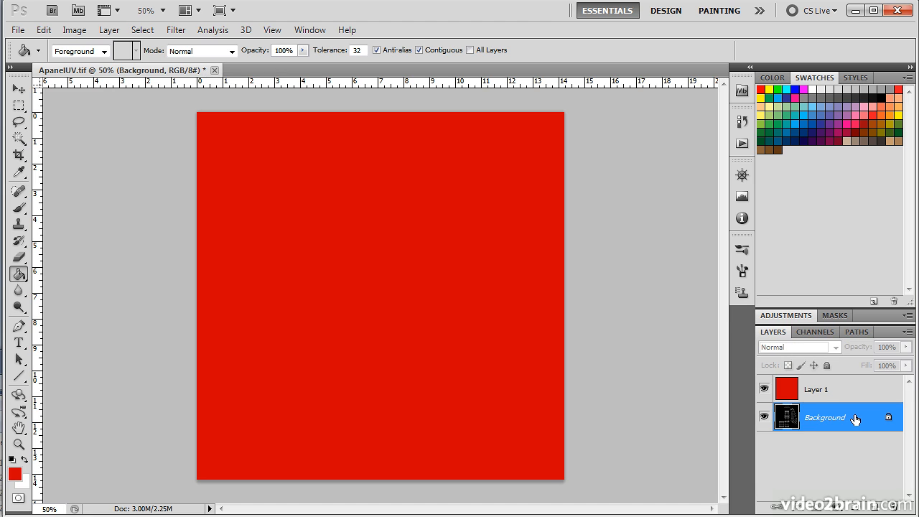
pyautogui.moveTo(855, 419); pyautogui.dragTo(870, 506)
pyautogui.moveTo(862, 421); pyautogui.dragTo(865, 381)
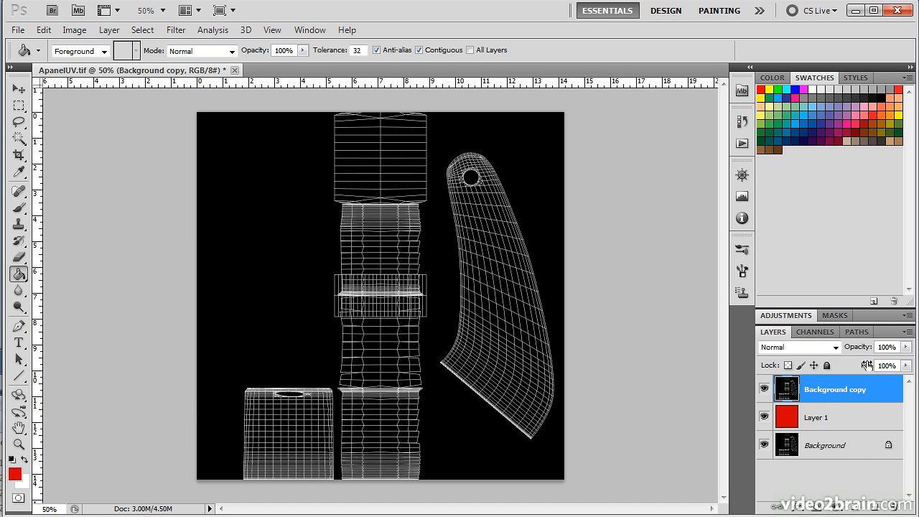
pyautogui.click(836, 348)
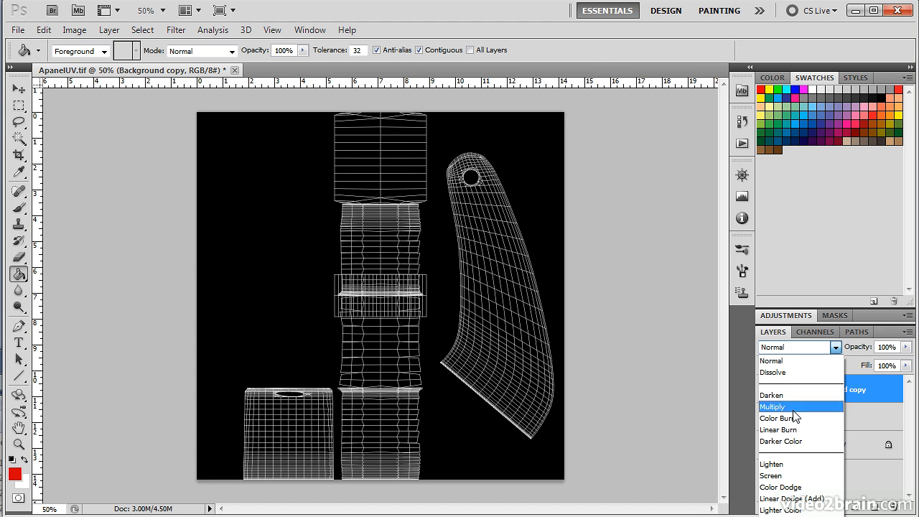
pyautogui.click(800, 476)
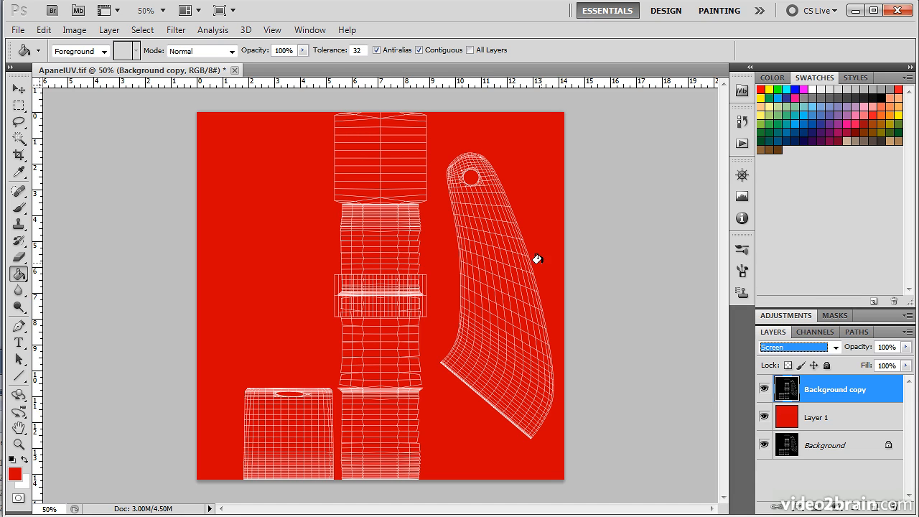
# - Add an empty layer directly above the red Layer 1 and make white the foreground color
pyautogui.click(852, 416)
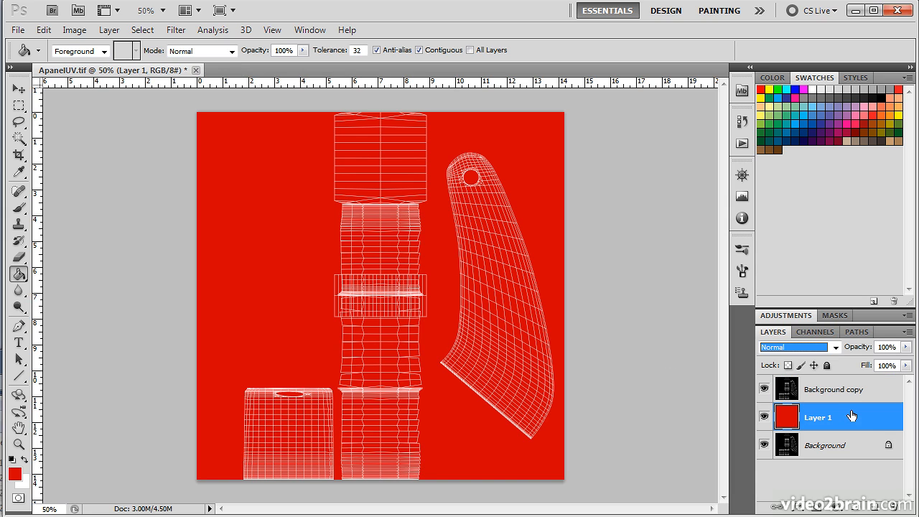
pyautogui.click(868, 509)
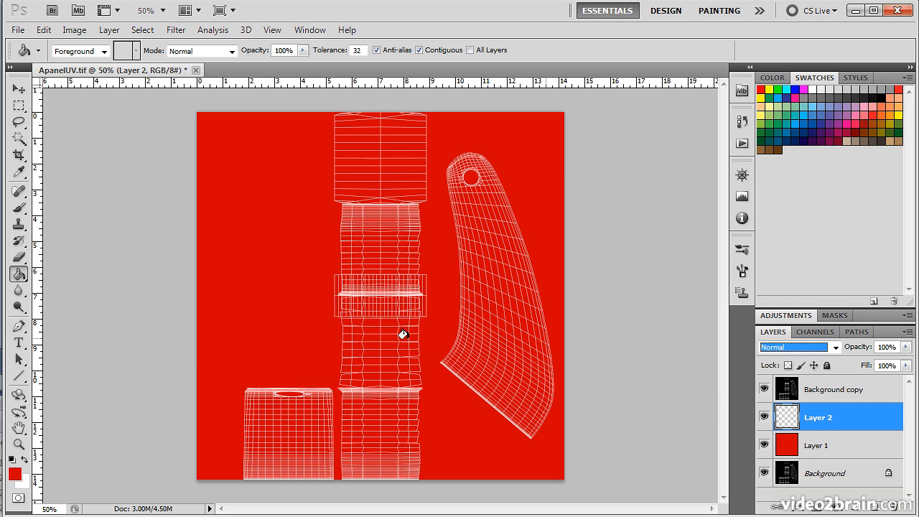
pyautogui.click(25, 461)
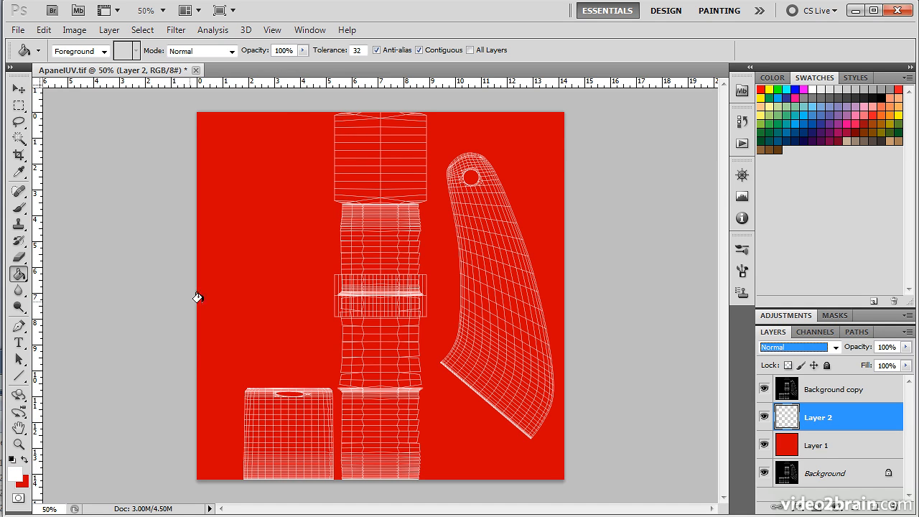
# - Reduce the Brush to 10 px and paint a white stripe along the lower part of the curved panel's inner edge
pyautogui.click(19, 208)
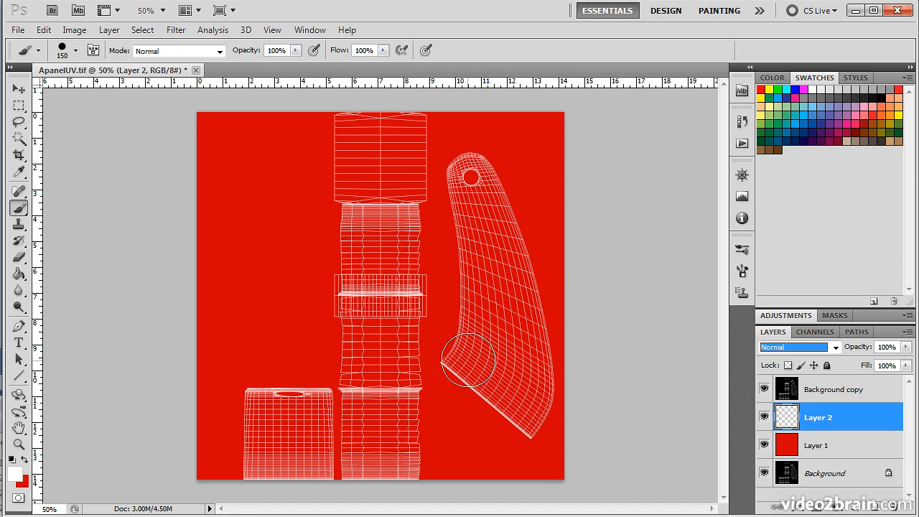
pyautogui.press('[')
pyautogui.press('[')
pyautogui.press('[')
pyautogui.press('[')
pyautogui.press('[')
pyautogui.press('[')
pyautogui.press('[')
pyautogui.press('[')
pyautogui.press('[')
pyautogui.press('[')
pyautogui.press('[')
pyautogui.press('[')
pyautogui.press('[')
pyautogui.press('[')
pyautogui.press('[')
pyautogui.moveTo(454, 360)
pyautogui.mouseDown()
pyautogui.moveTo(468, 324)
pyautogui.moveTo(464, 275)
pyautogui.mouseUp()
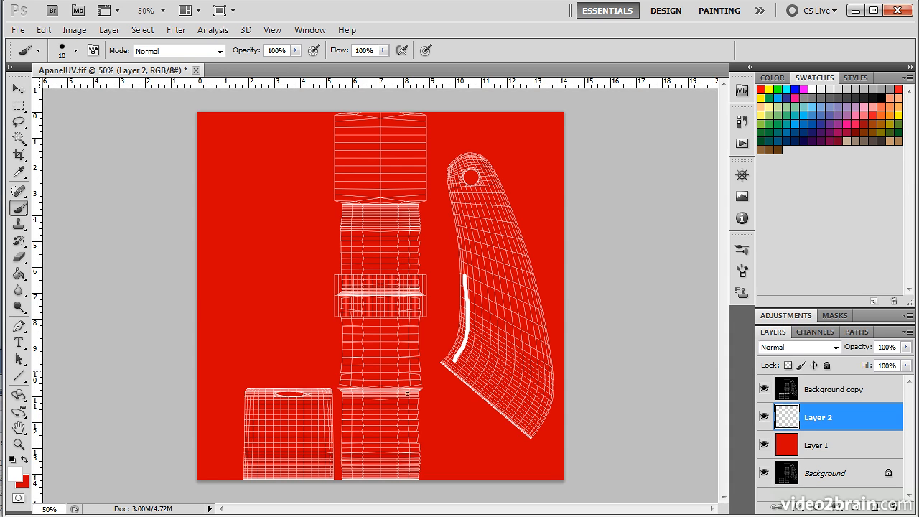
# - Place the finished ApanelStripe image above Layer 2, inspect the striped texture in the image viewer and return to Maya
pyautogui.hotkey('ctrl', 't')
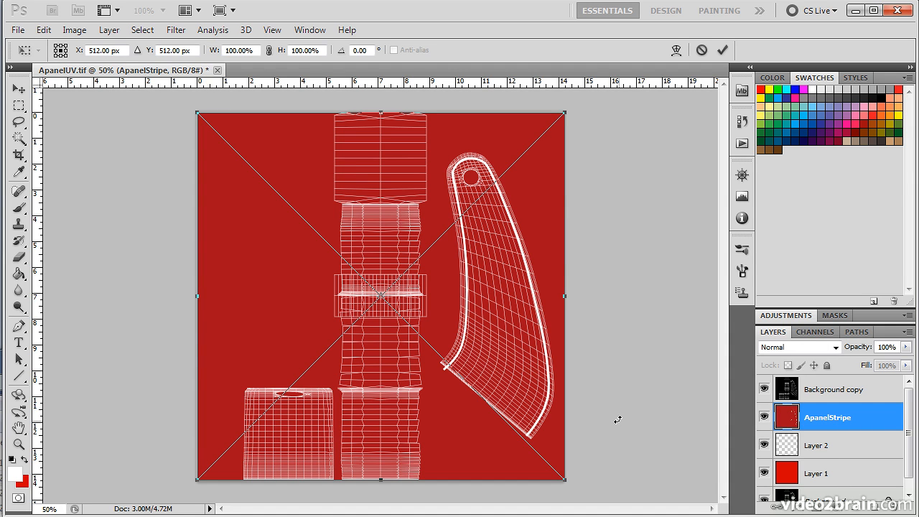
pyautogui.press('Return')
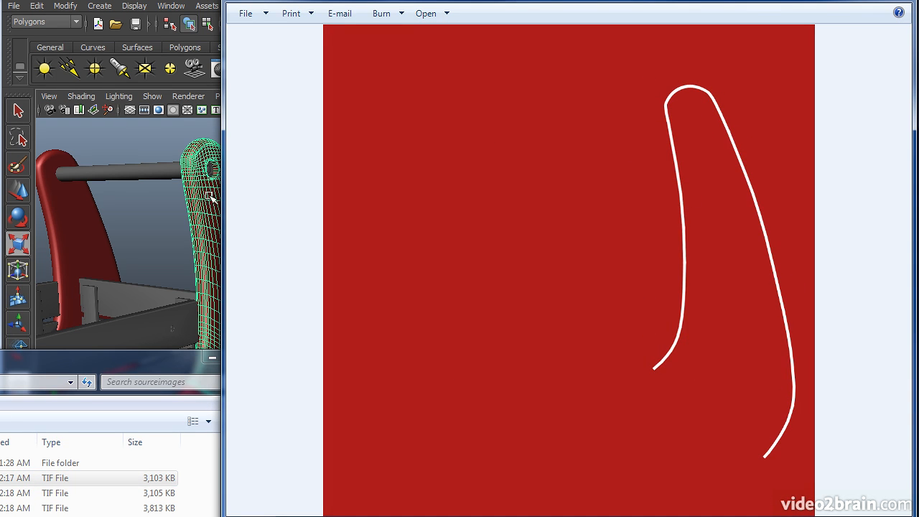
pyautogui.moveTo(413, 0); pyautogui.dragTo(395, 0)
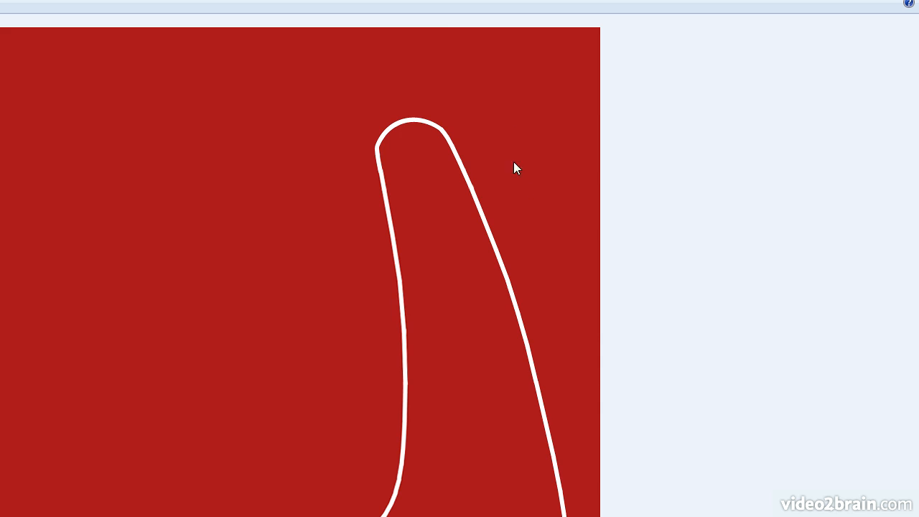
pyautogui.click(899, 0)
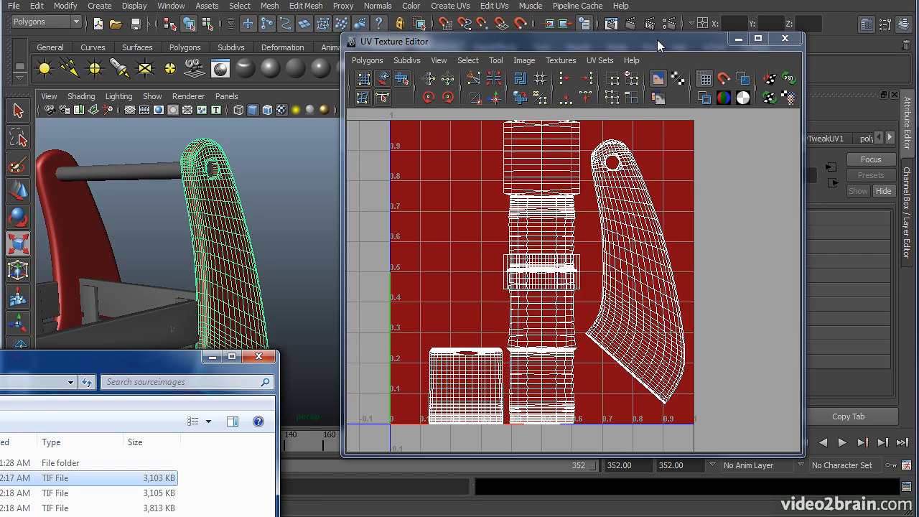
# - Open the Hypershade, put away the UV Texture Editor and graph the red material assigned to the selected side panel
pyautogui.click(171, 6)
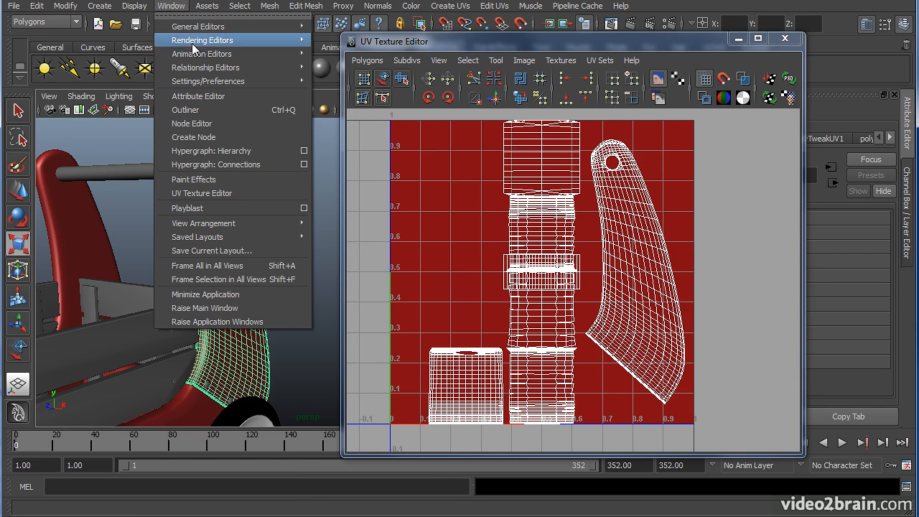
pyautogui.moveTo(206, 43)
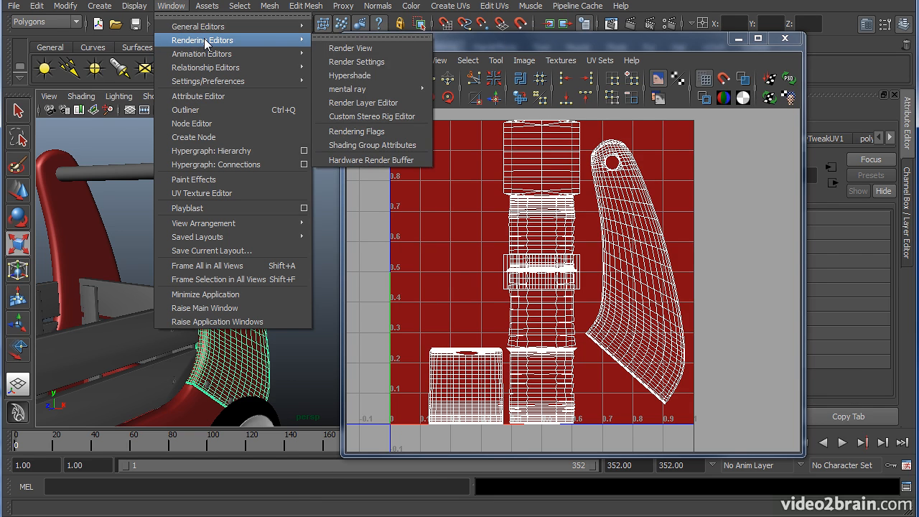
pyautogui.click(368, 77)
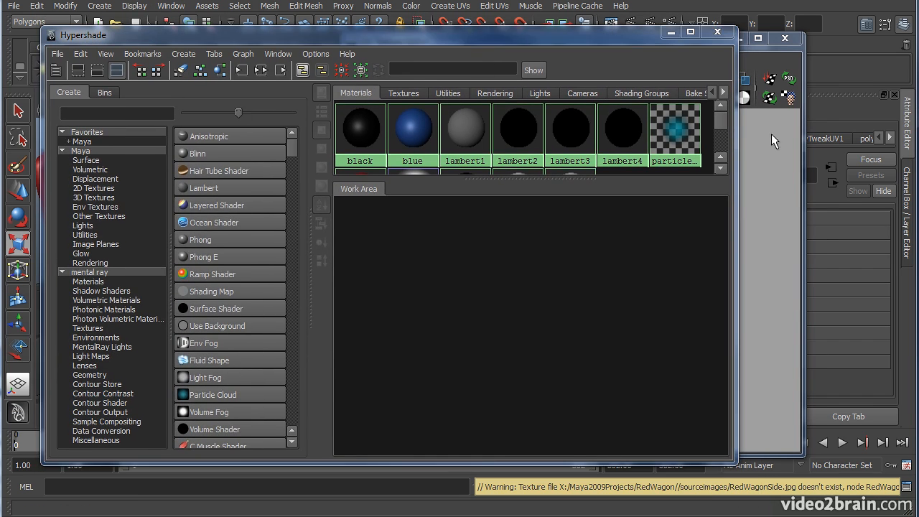
pyautogui.click(743, 60)
pyautogui.click(736, 39)
pyautogui.moveTo(635, 43); pyautogui.dragTo(501, 361)
pyautogui.moveTo(188, 342); pyautogui.dragTo(301, 174)
pyautogui.click(467, 451)
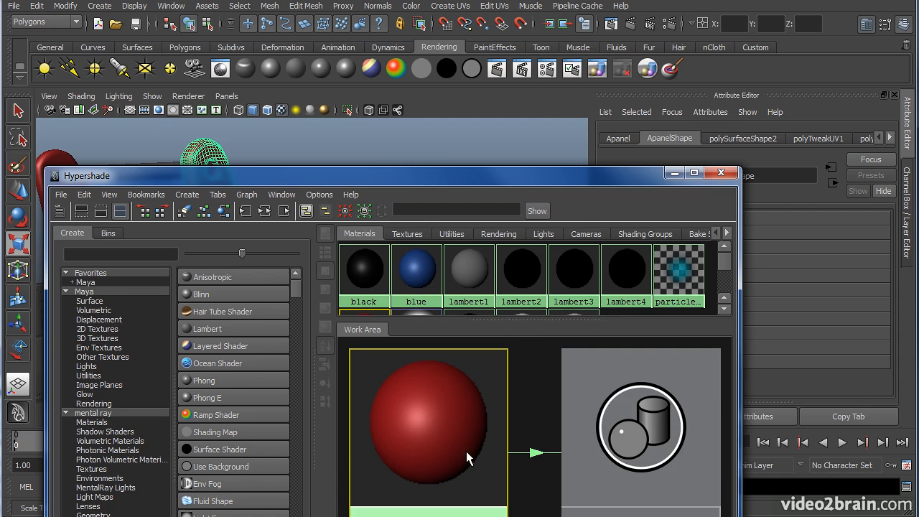
# - Duplicate the red material and position the copy clear of the original network in the Hypershade work area
pyautogui.moveTo(555, 185); pyautogui.dragTo(608, 179)
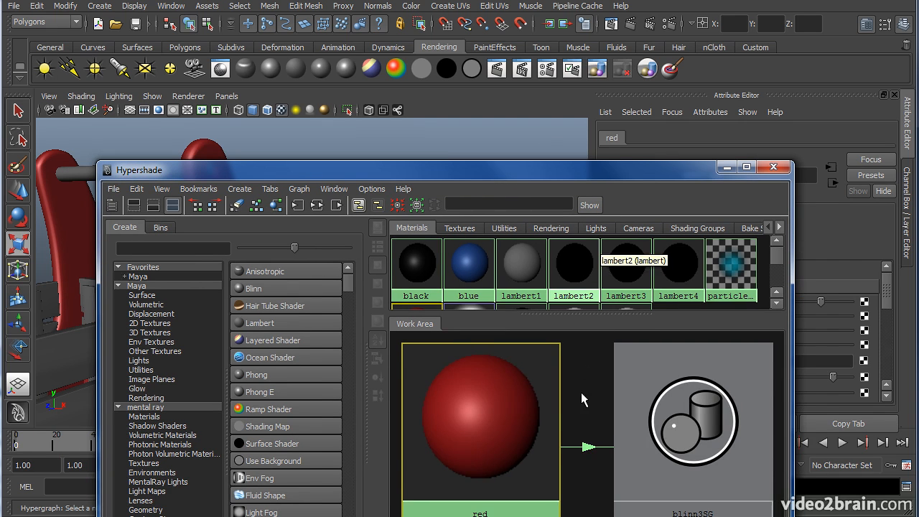
pyautogui.scroll(-5, 581, 392)
pyautogui.keyDown('alt'); pyautogui.moveTo(533, 375); pyautogui.dragTo(613, 409, button='middle'); pyautogui.keyUp('alt')
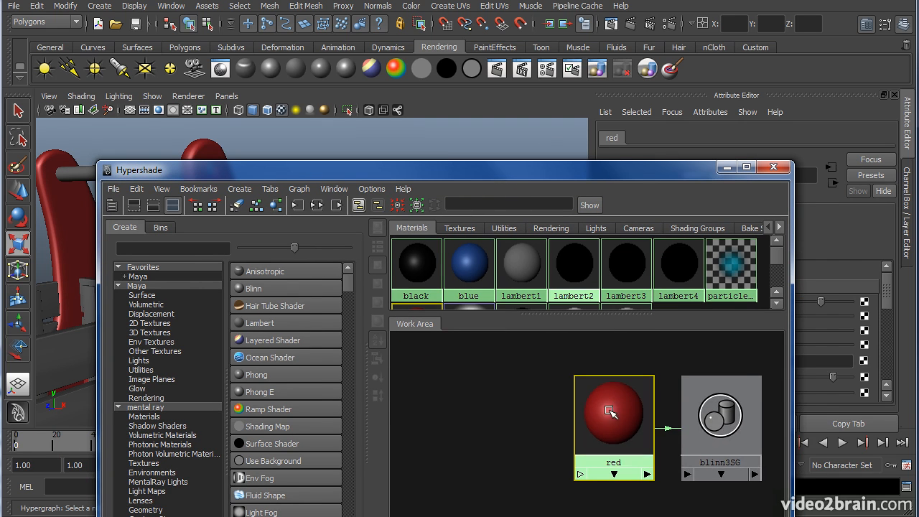
pyautogui.click(135, 190)
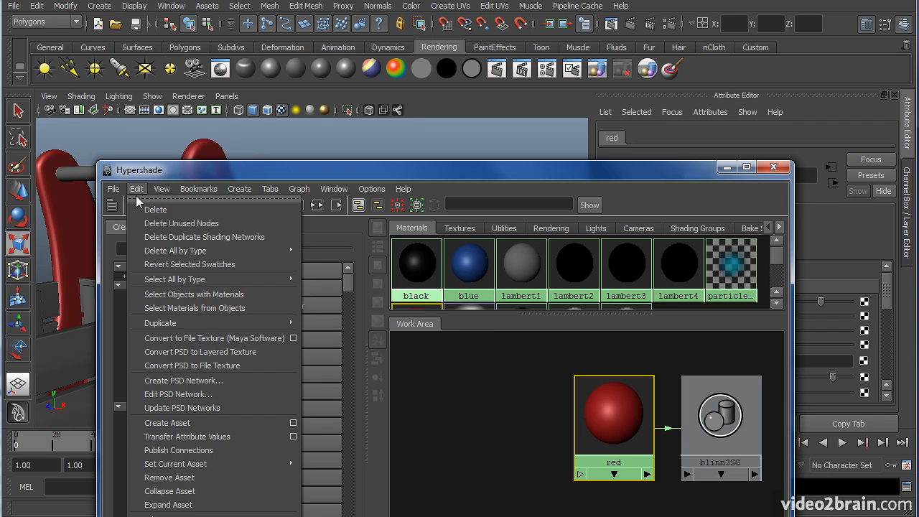
pyautogui.moveTo(174, 331)
pyautogui.click(338, 324)
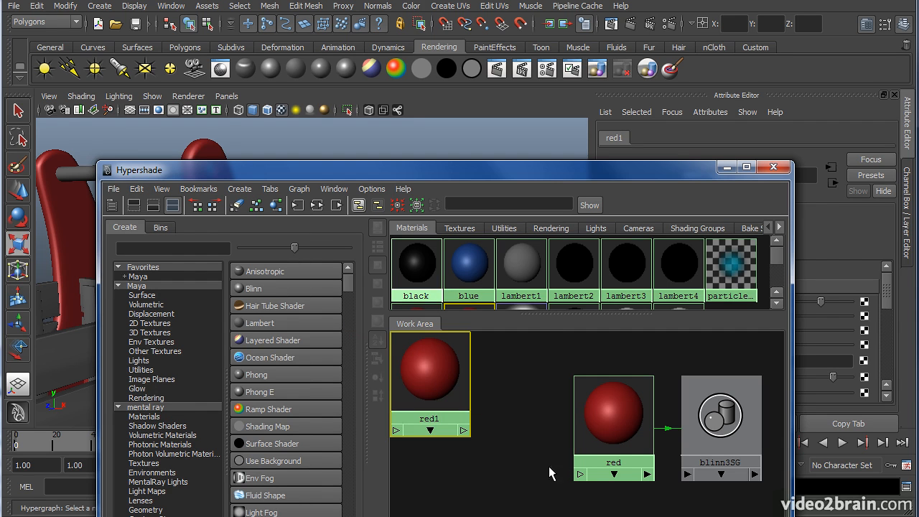
pyautogui.moveTo(424, 364); pyautogui.dragTo(451, 395)
# - Rename the duplicated red material as APanelDecal
pyautogui.moveTo(607, 172); pyautogui.dragTo(369, 150)
pyautogui.doubleClick(718, 175)
pyautogui.write('A')
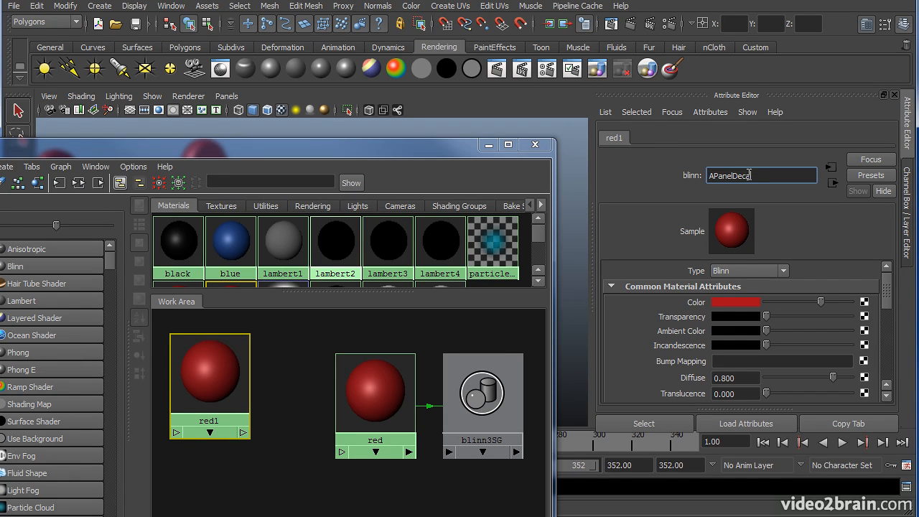
pyautogui.write('PanelDecal')
pyautogui.press('Return')
# - Map a new File texture to the Color attribute of the APanelDecal material
pyautogui.moveTo(425, 144); pyautogui.dragTo(762, 181)
pyautogui.keyDown('alt'); pyautogui.moveTo(150, 266); pyautogui.dragTo(94, 286); pyautogui.keyUp('alt')
pyautogui.keyDown('alt'); pyautogui.moveTo(142, 309); pyautogui.dragTo(129, 288); pyautogui.keyUp('alt')
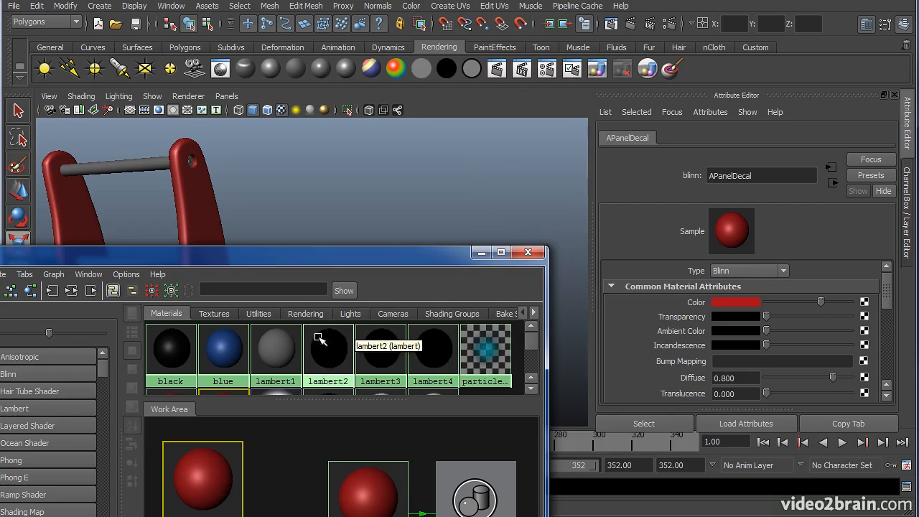
pyautogui.moveTo(324, 256); pyautogui.dragTo(310, 203)
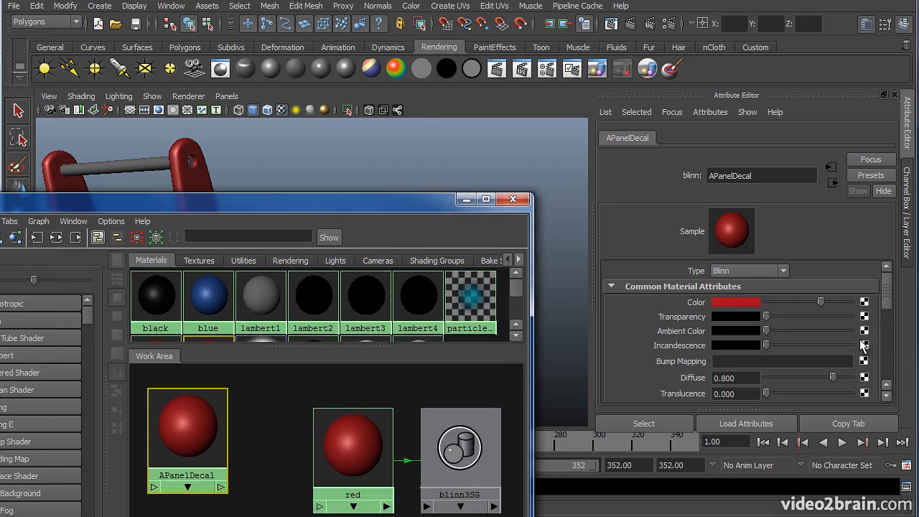
pyautogui.click(865, 302)
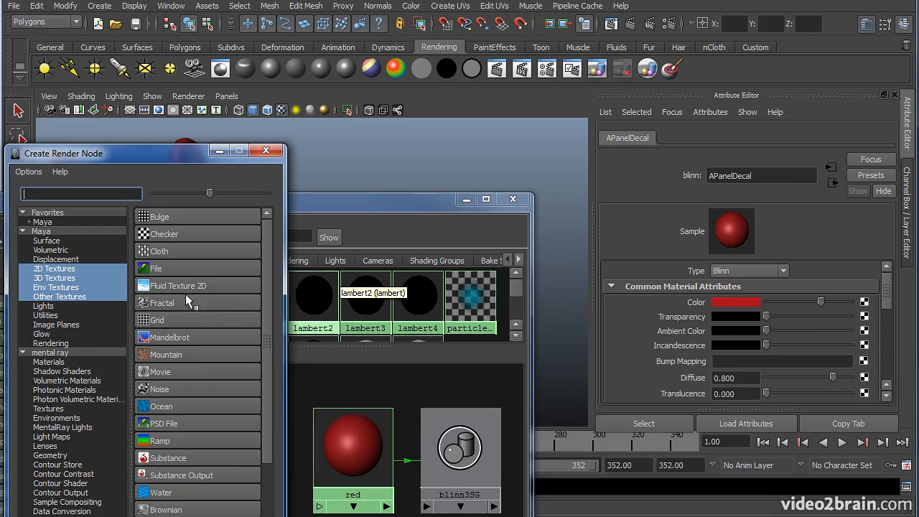
pyautogui.rightClick(171, 270)
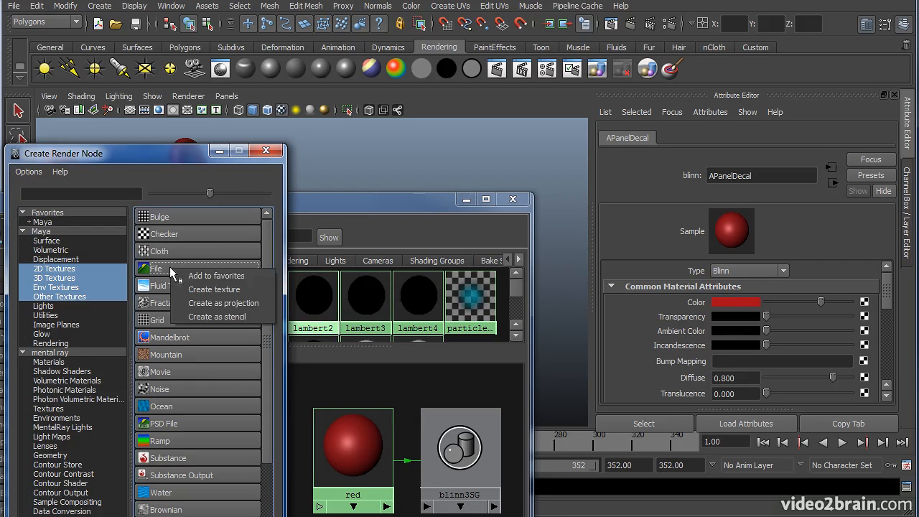
pyautogui.click(222, 295)
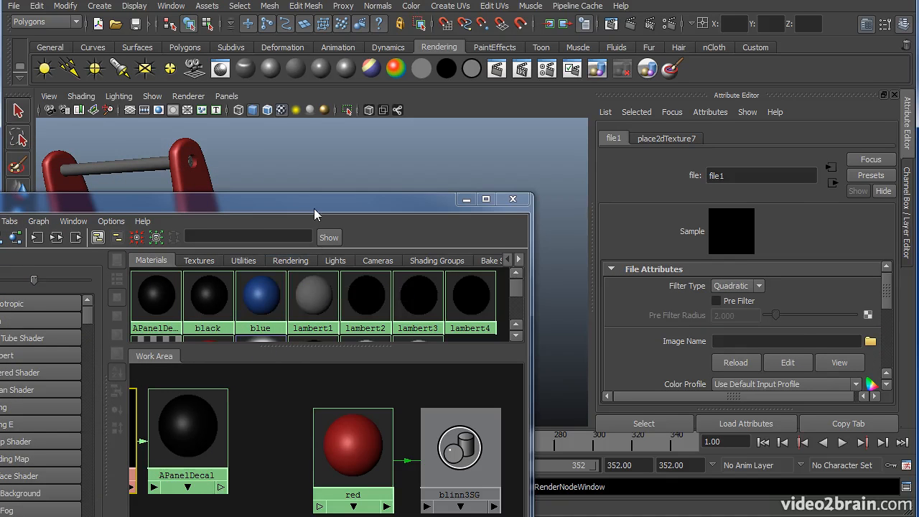
# - Spread out the 2D placement, file texture and APanelDecal nodes in the Hypershade work area
pyautogui.moveTo(180, 458); pyautogui.dragTo(252, 446)
pyautogui.keyDown('alt'); pyautogui.moveTo(188, 437); pyautogui.dragTo(356, 446, button='middle'); pyautogui.keyUp('alt')
pyautogui.moveTo(256, 439); pyautogui.dragTo(304, 431)
pyautogui.moveTo(238, 507); pyautogui.dragTo(182, 435)
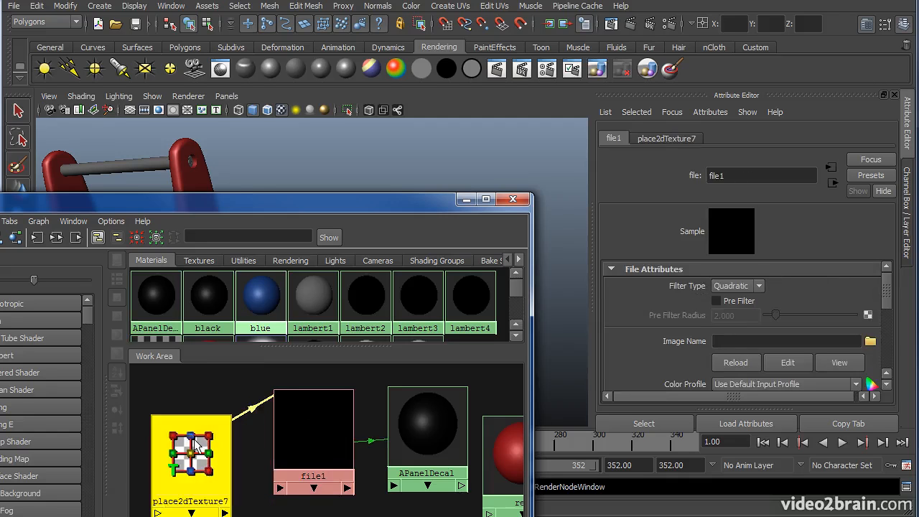
# - Load ApanelStripe.tif from the sourceimages folder as the image of the file1 texture node
pyautogui.click(298, 436)
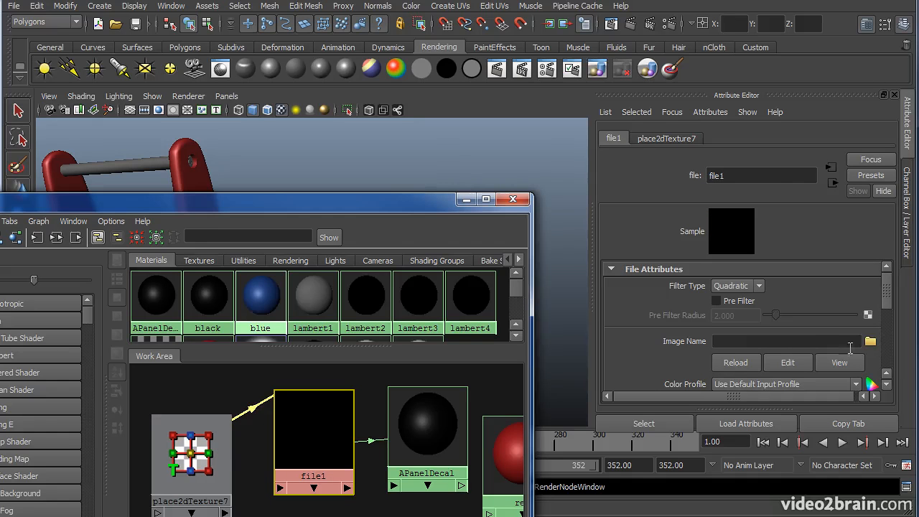
pyautogui.click(872, 341)
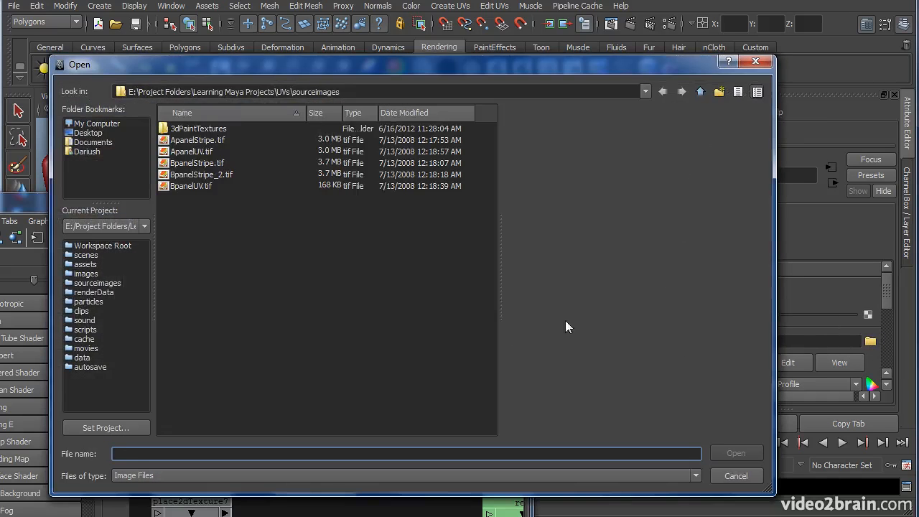
pyautogui.click(217, 142)
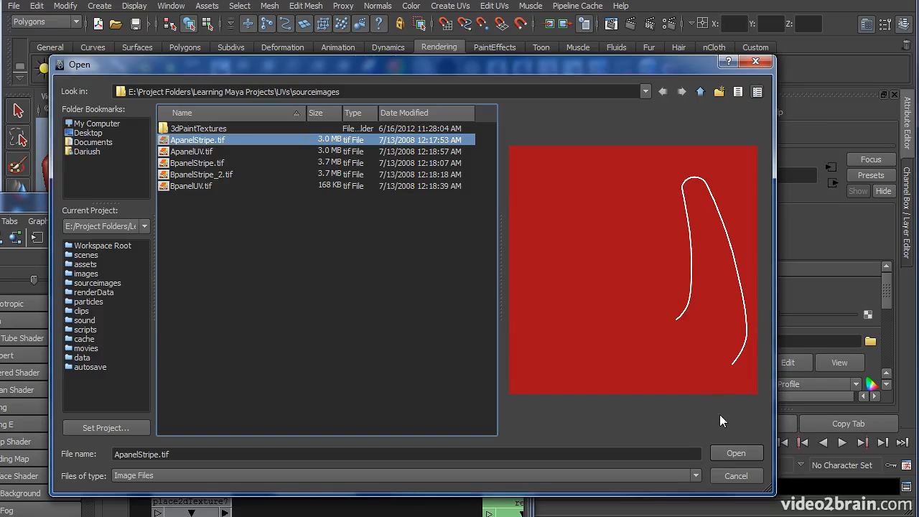
pyautogui.click(728, 450)
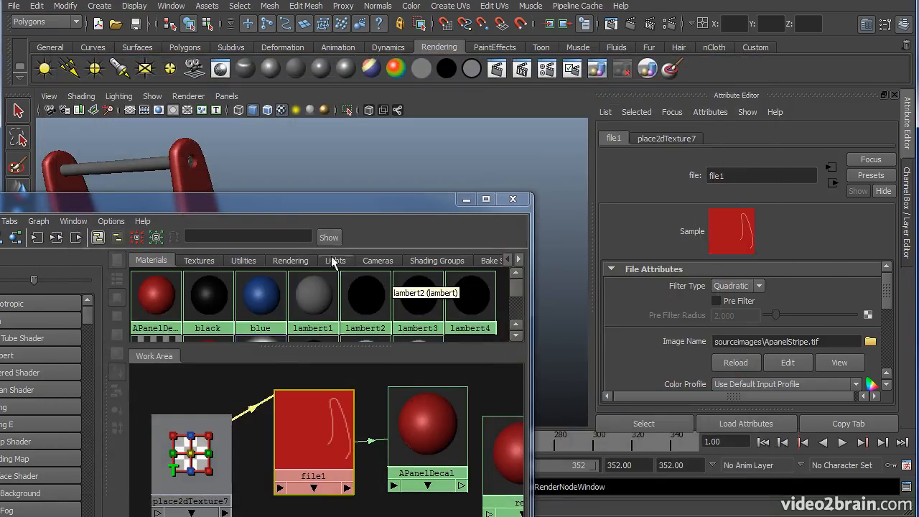
# - Assign the APanelDecal material to the wagon's near side panel, deselect it and inspect the stripes on the model
pyautogui.moveTo(316, 207); pyautogui.dragTo(181, 317)
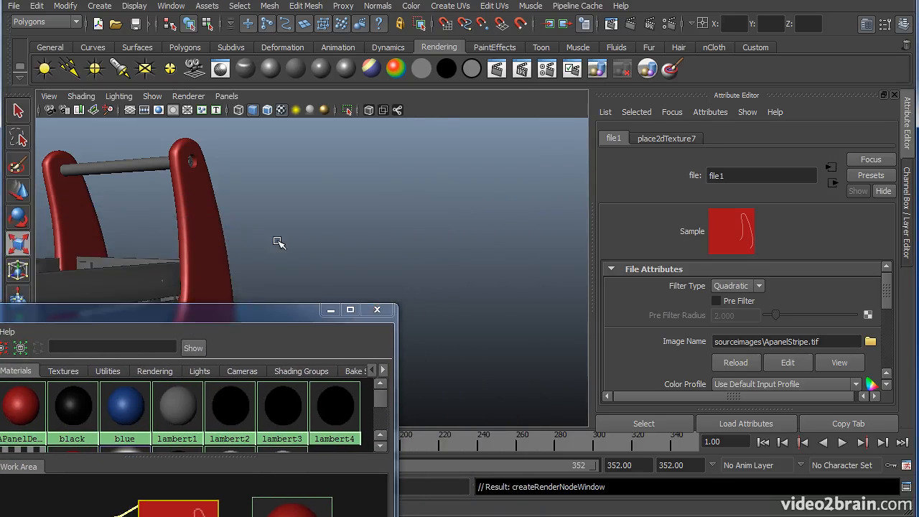
pyautogui.keyDown('alt'); pyautogui.moveTo(281, 243); pyautogui.dragTo(391, 237, button='middle'); pyautogui.keyUp('alt')
pyautogui.moveTo(392, 237)
pyautogui.keyDown('alt'); pyautogui.mouseDown()
pyautogui.moveTo(421, 222)
pyautogui.moveTo(390, 222)
pyautogui.mouseUp(); pyautogui.keyUp('alt')
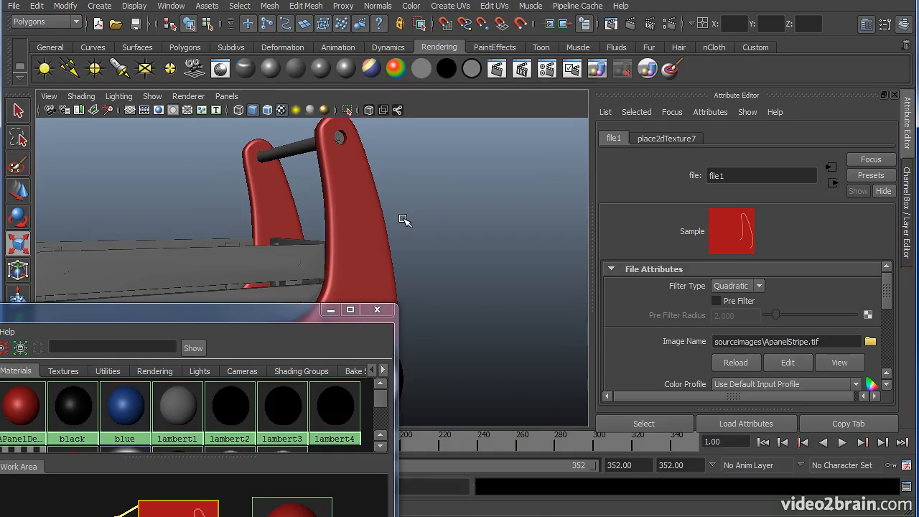
pyautogui.moveTo(287, 311); pyautogui.dragTo(188, 240)
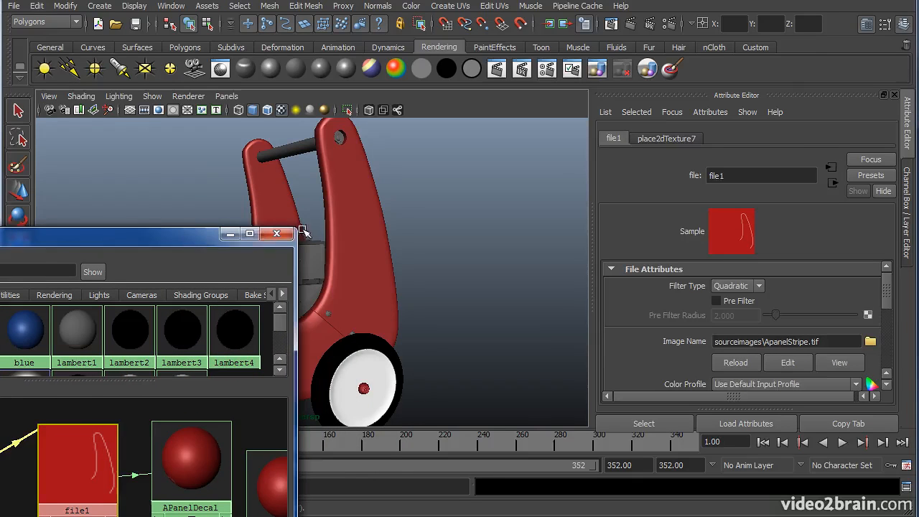
pyautogui.click(362, 225)
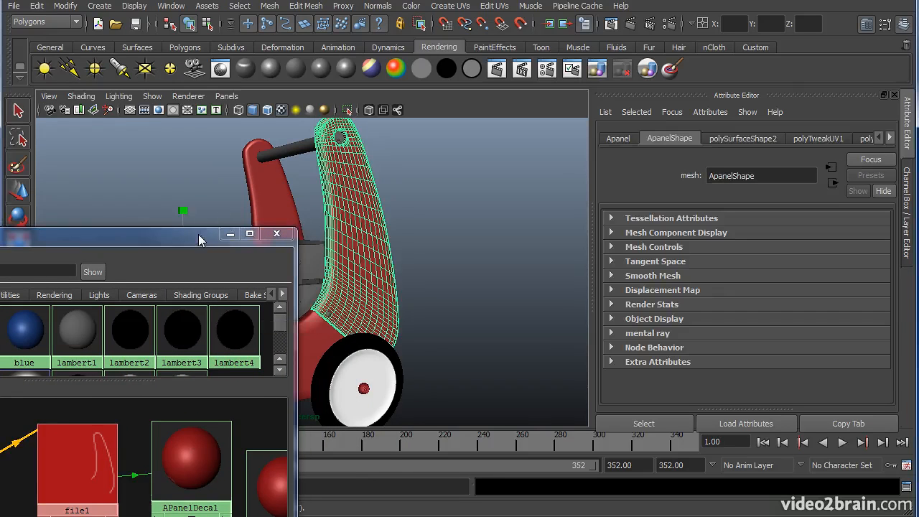
pyautogui.moveTo(199, 236); pyautogui.dragTo(195, 179)
pyautogui.rightClick(188, 402)
pyautogui.moveTo(187, 403); pyautogui.dragTo(180, 336, button='right')
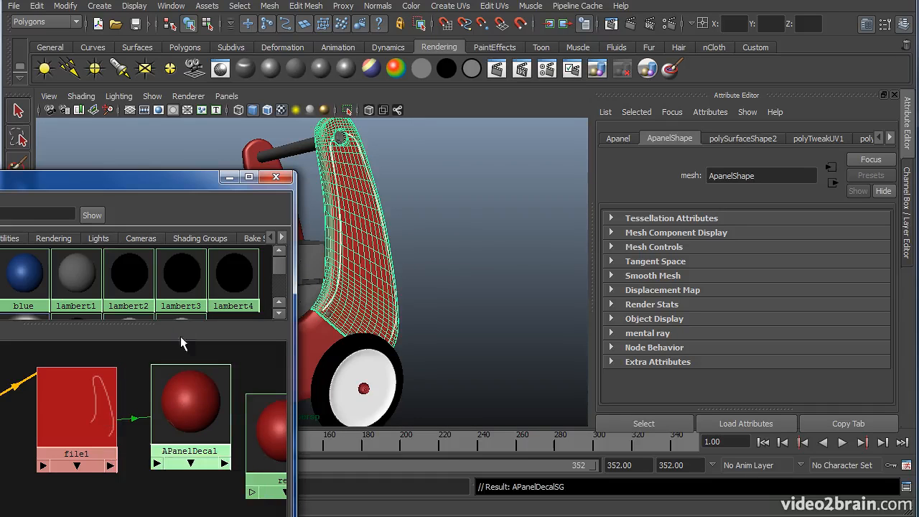
pyautogui.click(450, 267)
pyautogui.keyDown('alt'); pyautogui.moveTo(454, 269); pyautogui.dragTo(452, 292); pyautogui.keyUp('alt')
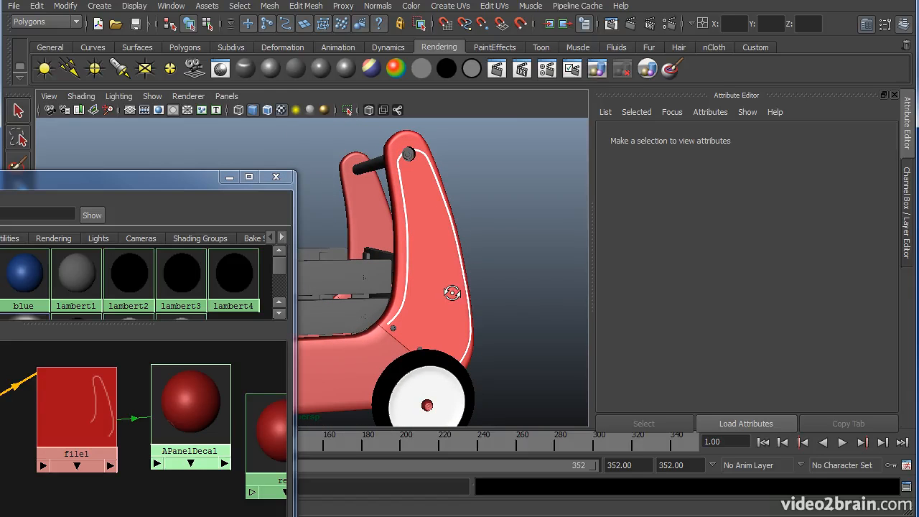
# - Move the Hypershade out of the way, select the striped side panel and open the UV Texture Editor beside it
pyautogui.moveTo(201, 180); pyautogui.dragTo(202, 516)
pyautogui.keyDown('alt'); pyautogui.moveTo(415, 246); pyautogui.dragTo(371, 267); pyautogui.keyUp('alt')
pyautogui.click(322, 263)
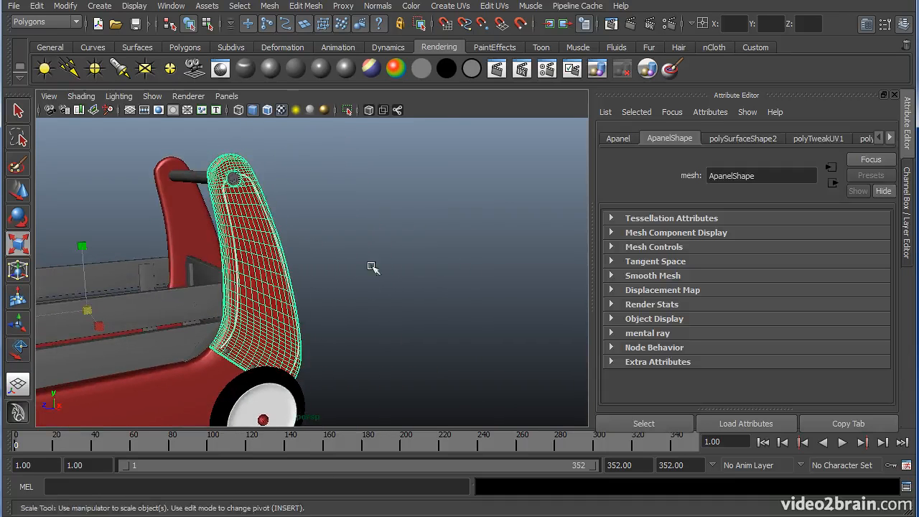
pyautogui.click(171, 6)
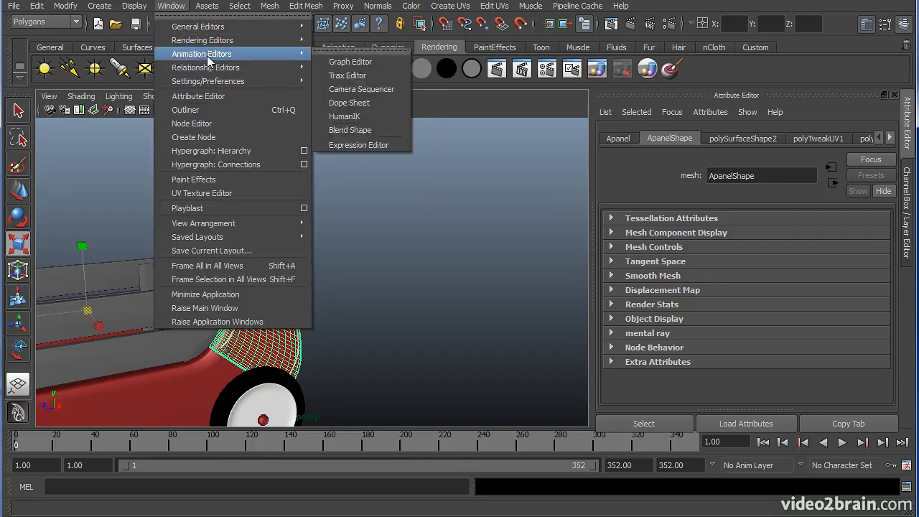
pyautogui.click(224, 193)
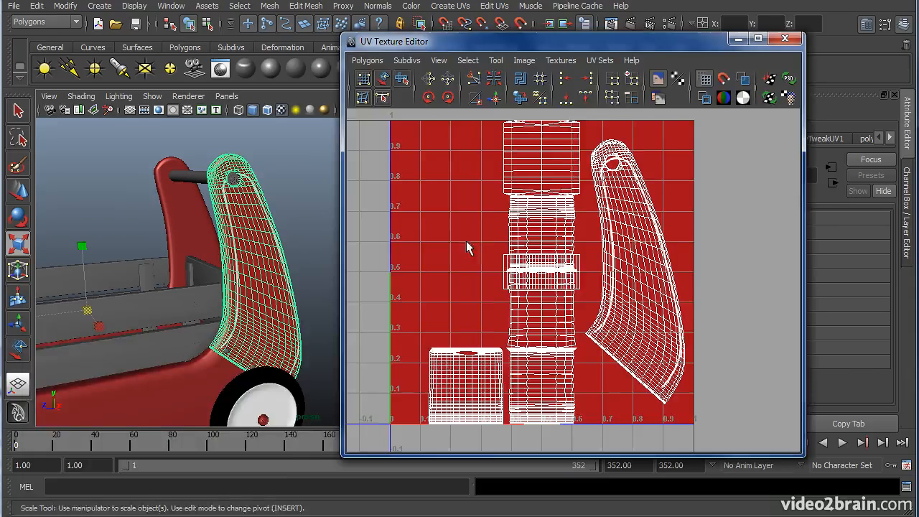
pyautogui.moveTo(653, 41); pyautogui.dragTo(602, 42)
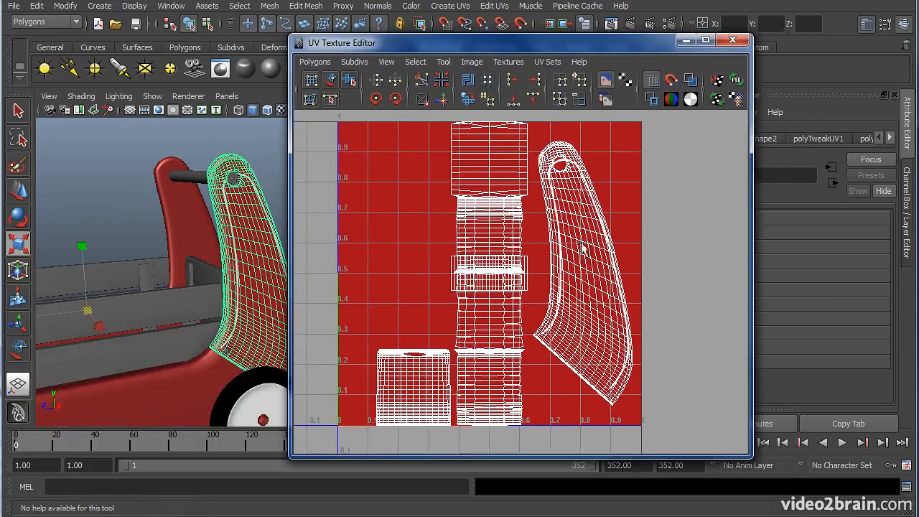
# - Select the complete UV shell of the curved side panel in the UV Texture Editor
pyautogui.keyDown('alt'); pyautogui.moveTo(547, 261); pyautogui.dragTo(520, 276, button='middle'); pyautogui.keyUp('alt')
pyautogui.keyDown('alt'); pyautogui.moveTo(521, 276); pyautogui.dragTo(680, 240, button='right'); pyautogui.keyUp('alt')
pyautogui.keyDown('alt'); pyautogui.moveTo(658, 238); pyautogui.dragTo(627, 241, button='middle'); pyautogui.keyUp('alt')
pyautogui.keyDown('alt'); pyautogui.moveTo(625, 243); pyautogui.dragTo(569, 242, button='right'); pyautogui.keyUp('alt')
pyautogui.moveTo(560, 279); pyautogui.dragTo(607, 272, button='right')
pyautogui.moveTo(608, 249); pyautogui.dragTo(567, 284)
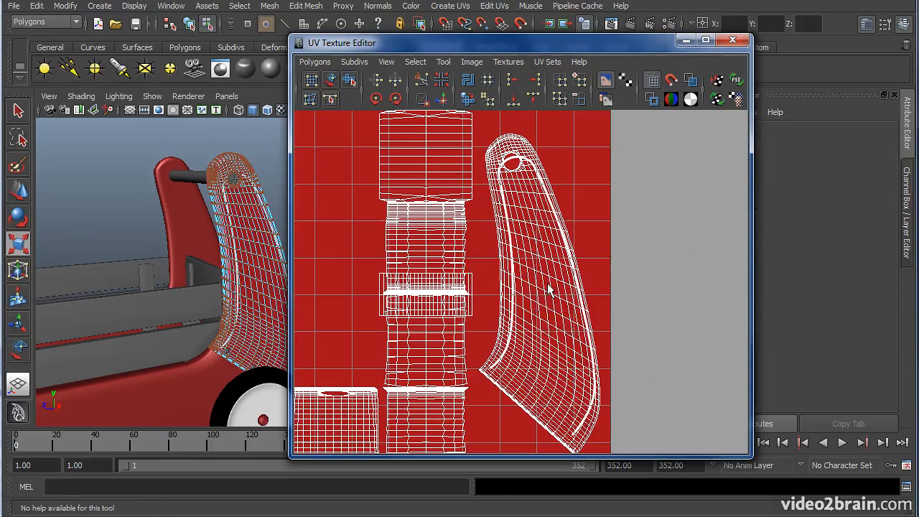
pyautogui.press('r')
pyautogui.click(418, 63)
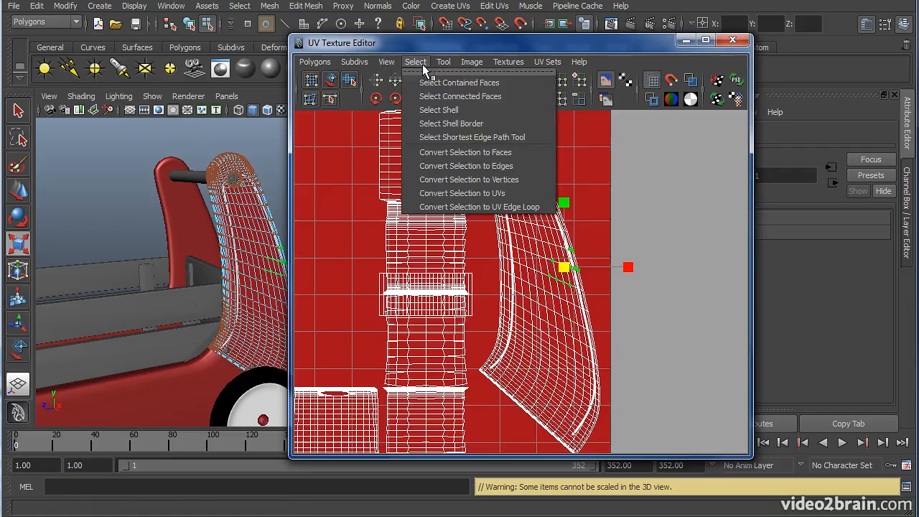
pyautogui.click(452, 110)
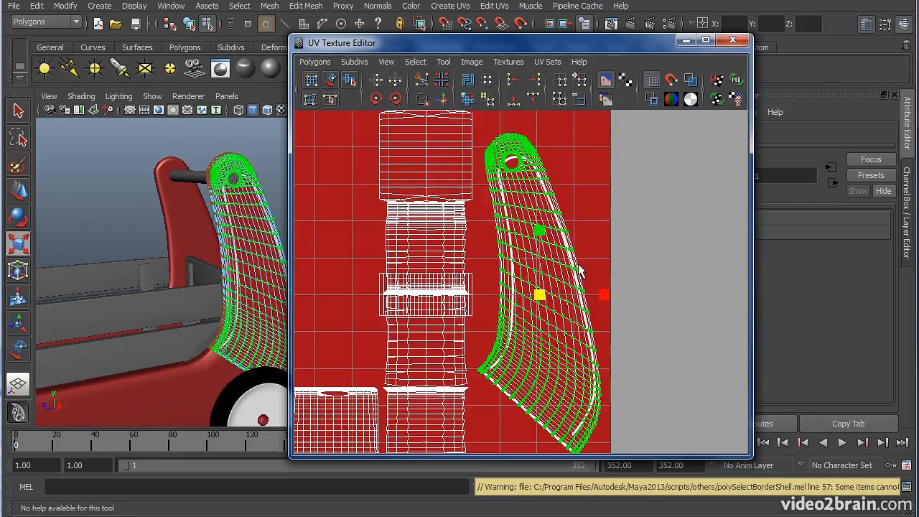
# - Move the side panel's UV shell slightly down and right and enlarge it a little in both directions to fit the stripes
pyautogui.press('w')
pyautogui.moveTo(539, 227); pyautogui.dragTo(539, 234)
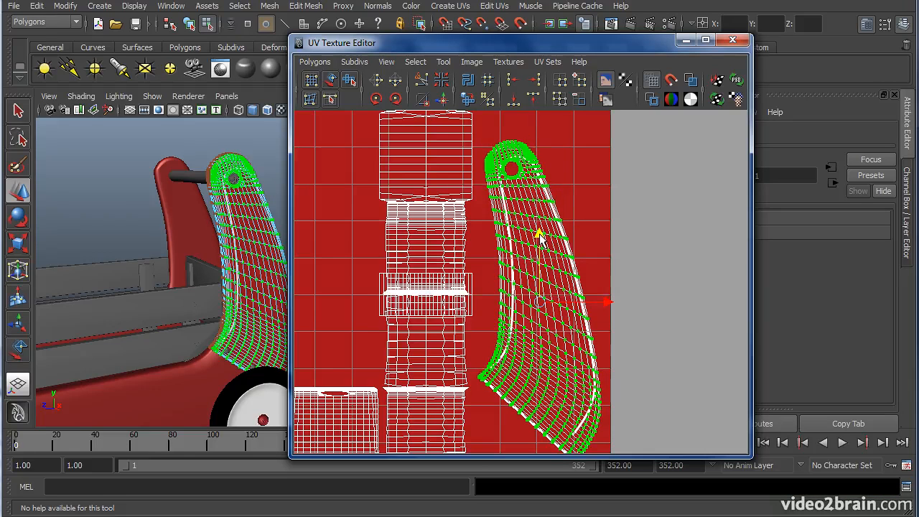
pyautogui.press('r')
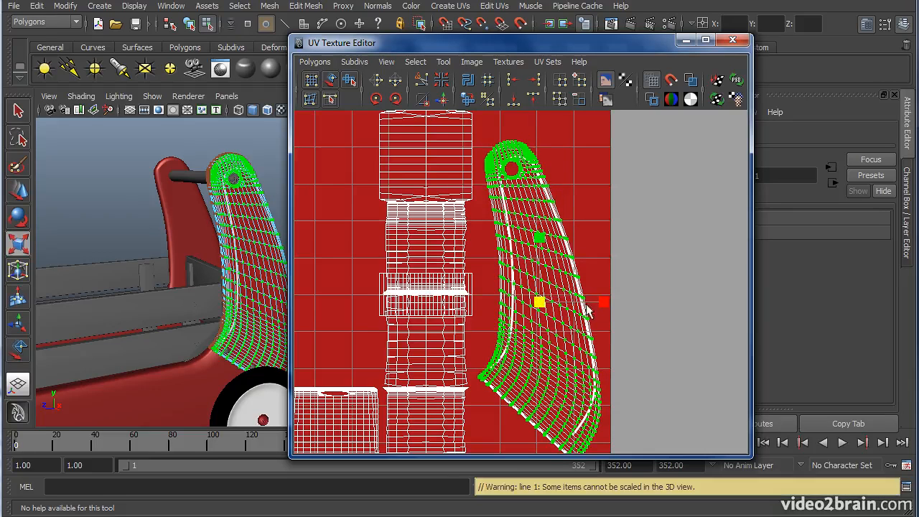
pyautogui.moveTo(603, 303); pyautogui.dragTo(606, 304)
pyautogui.moveTo(540, 240); pyautogui.dragTo(541, 243)
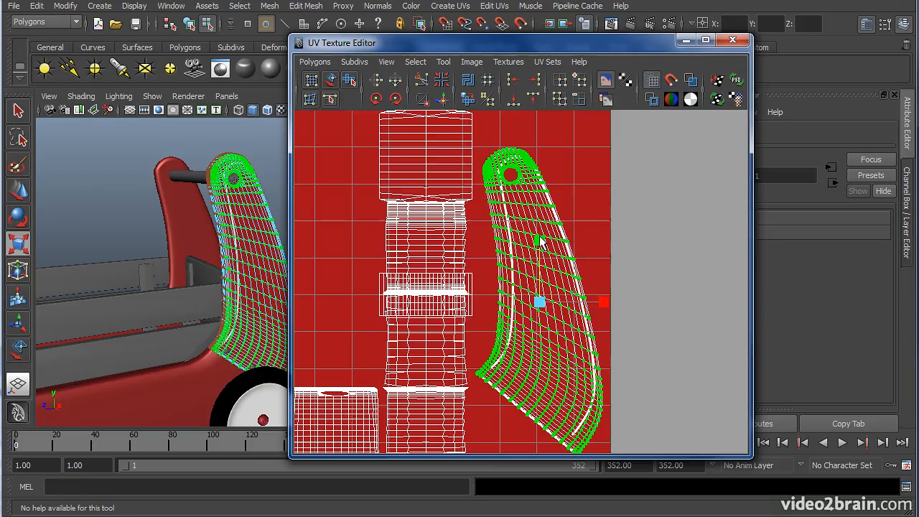
pyautogui.press('w')
pyautogui.moveTo(542, 299); pyautogui.dragTo(545, 301)
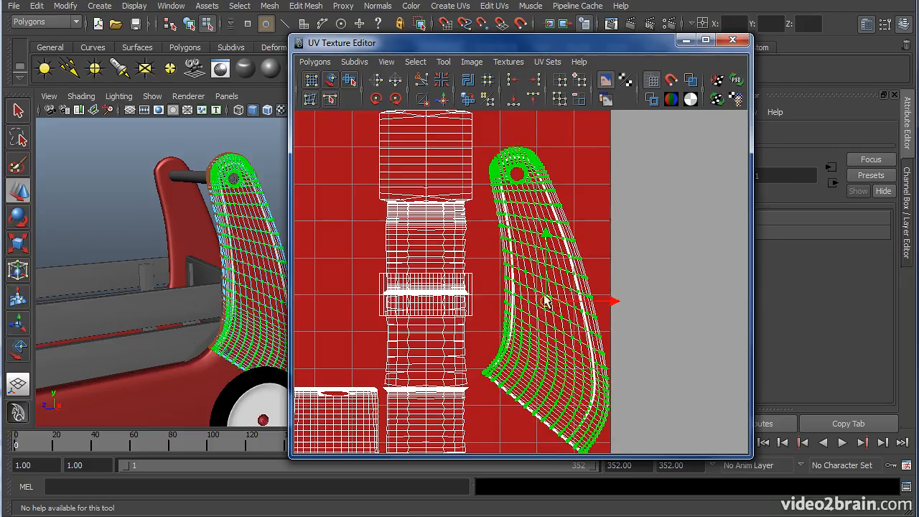
# - Rotate the side panel's UV shell slightly clockwise and nudge it left so the stripes follow the panel's edges
pyautogui.press('f')
pyautogui.keyDown('alt'); pyautogui.moveTo(144, 283); pyautogui.dragTo(269, 266, button='right'); pyautogui.keyUp('alt')
pyautogui.keyDown('alt'); pyautogui.moveTo(143, 286); pyautogui.dragTo(209, 273, button='middle'); pyautogui.keyUp('alt')
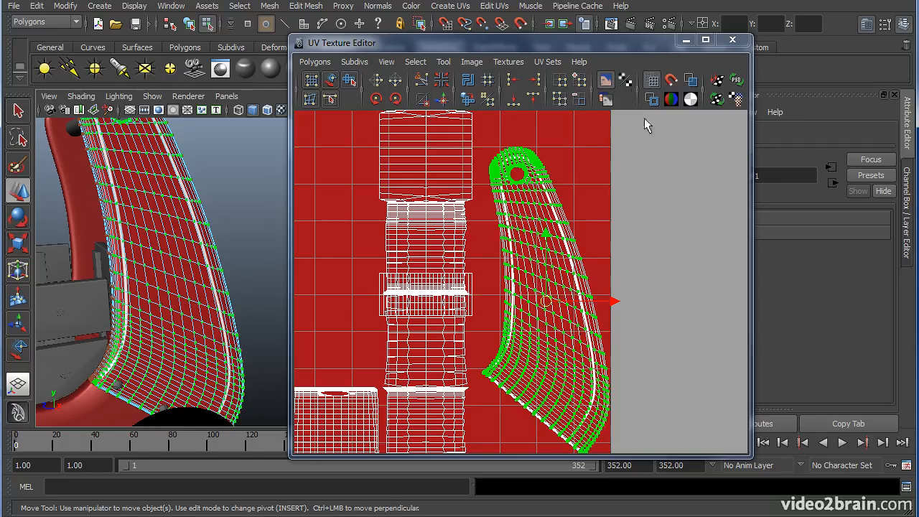
pyautogui.press('e')
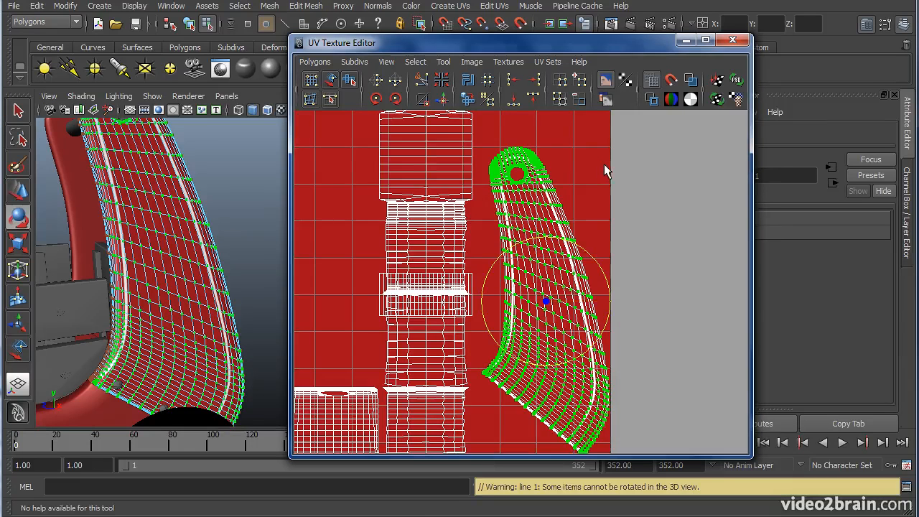
pyautogui.moveTo(588, 258); pyautogui.dragTo(591, 254)
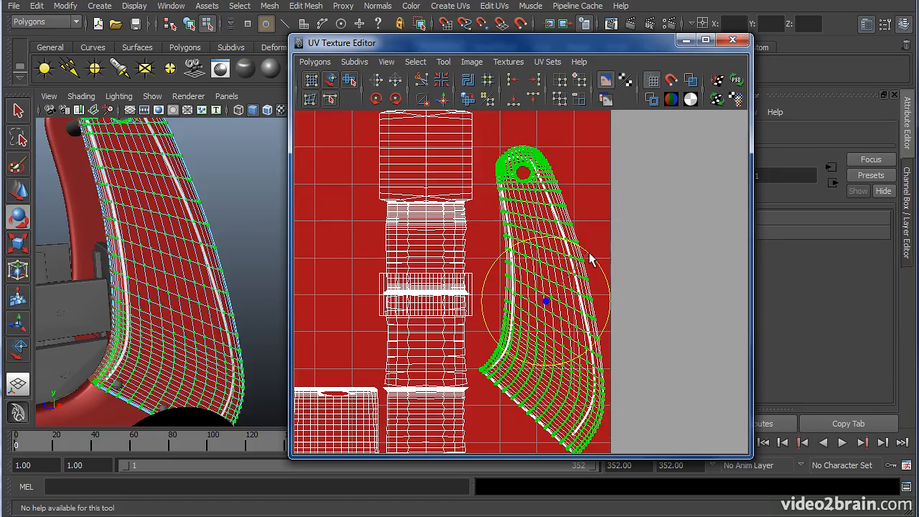
pyautogui.press('w')
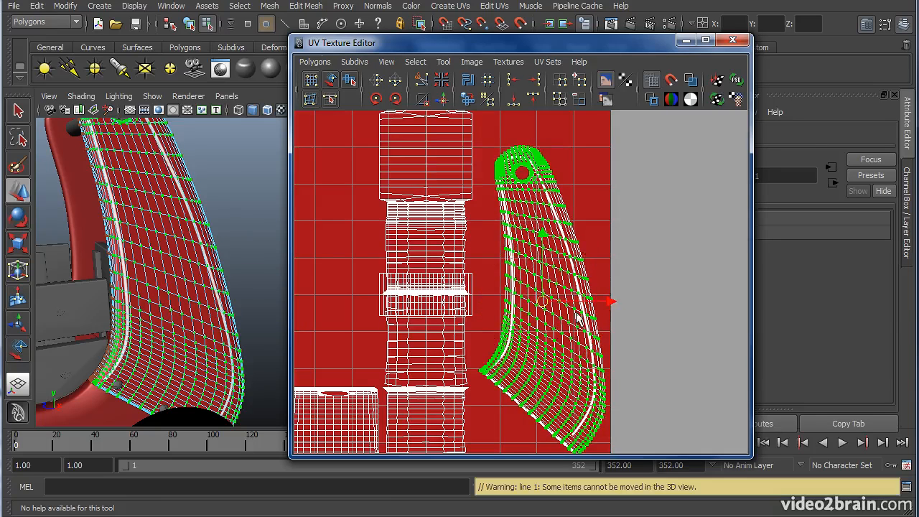
pyautogui.moveTo(609, 304); pyautogui.dragTo(608, 303)
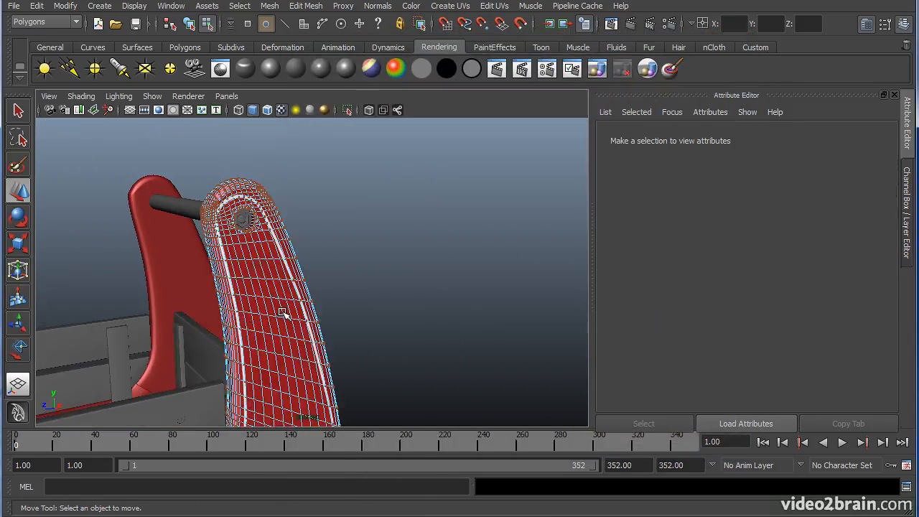
# - Return the side panel to object mode, deselect it and inspect how the stripes run along its edges
pyautogui.moveTo(282, 314); pyautogui.dragTo(338, 295, button='right')
pyautogui.click(295, 309)
pyautogui.click(447, 288)
pyautogui.keyDown('alt'); pyautogui.moveTo(447, 288); pyautogui.dragTo(398, 246); pyautogui.keyUp('alt')
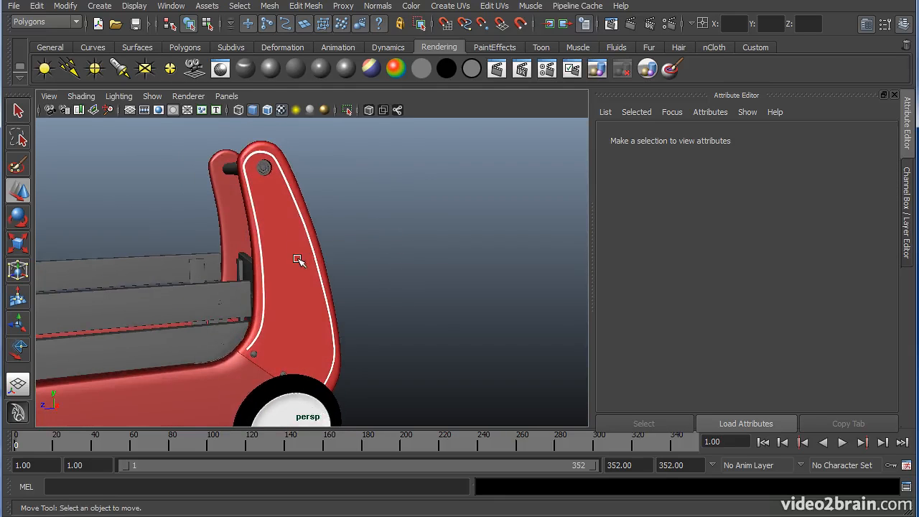
pyautogui.keyDown('alt'); pyautogui.moveTo(335, 294); pyautogui.dragTo(349, 272); pyautogui.keyUp('alt')
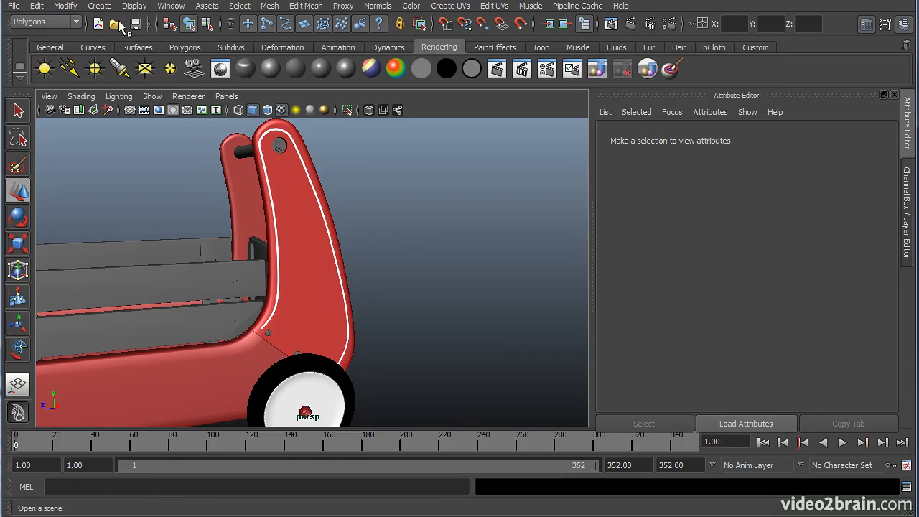
# - Open the scene RedWagonTexture_v02.ma without saving the changes to the current scene
pyautogui.hotkey('ctrl', 'o')
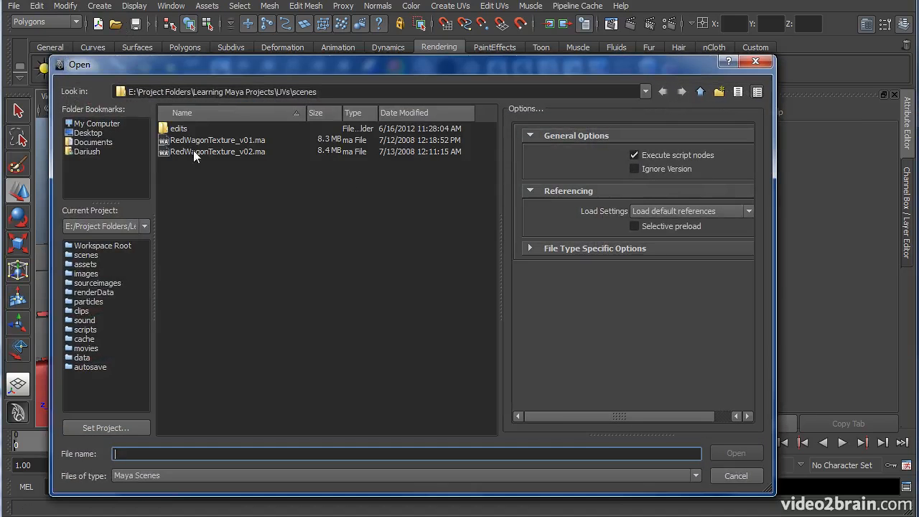
pyautogui.click(210, 150)
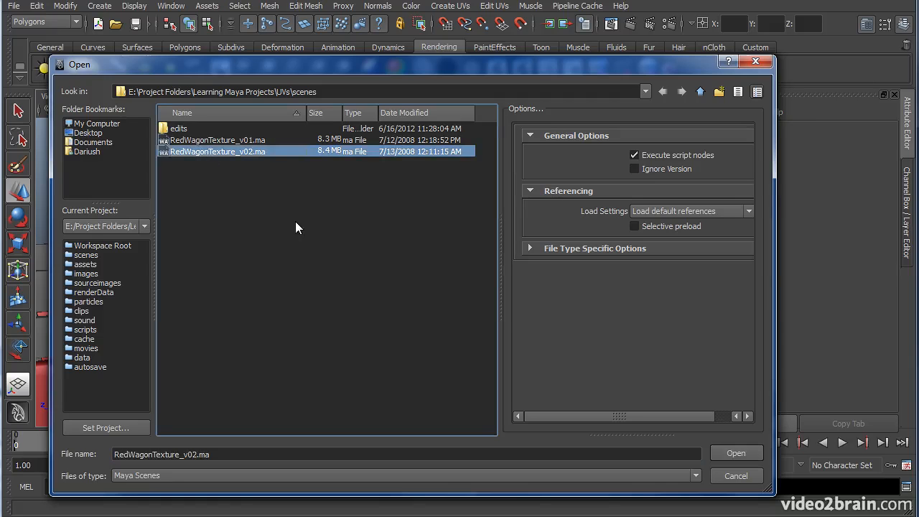
pyautogui.click(735, 459)
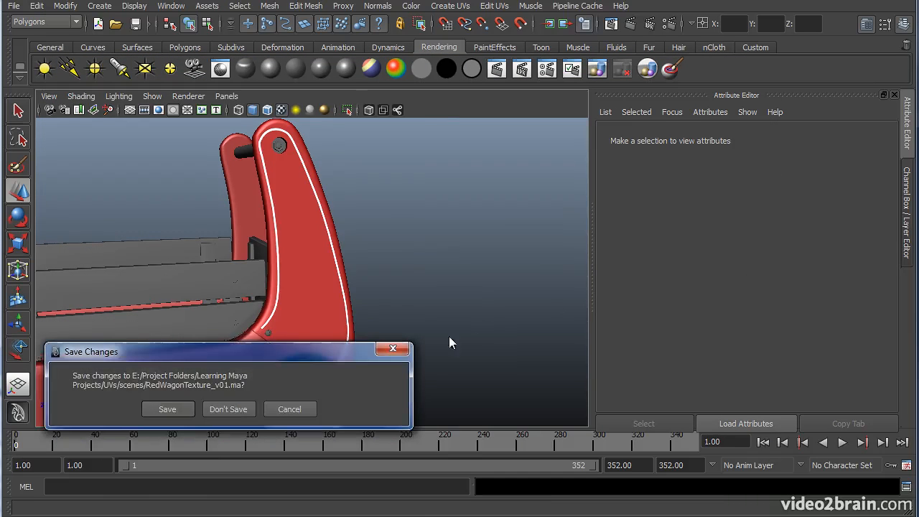
pyautogui.click(229, 409)
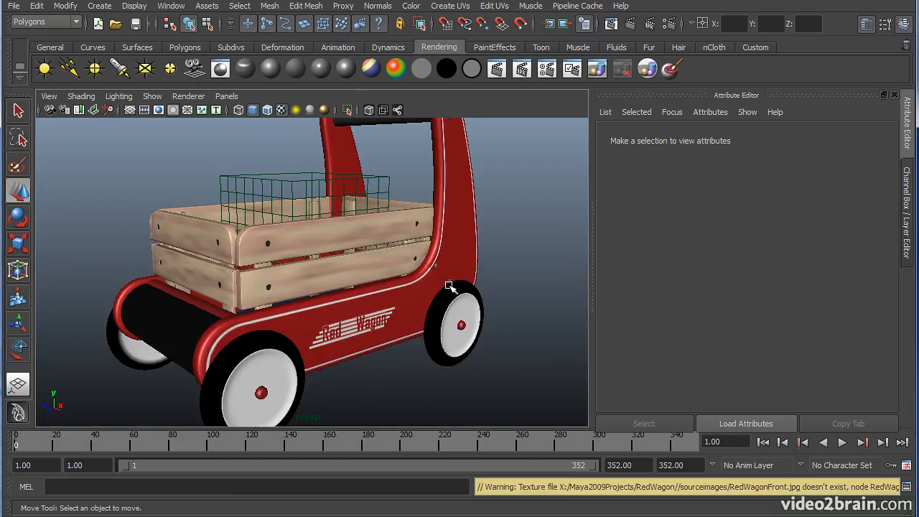
# - Select the near upright side panel and open the UV Texture Editor, placing it clear of the model
pyautogui.keyDown('alt'); pyautogui.moveTo(423, 334); pyautogui.dragTo(439, 266); pyautogui.keyUp('alt')
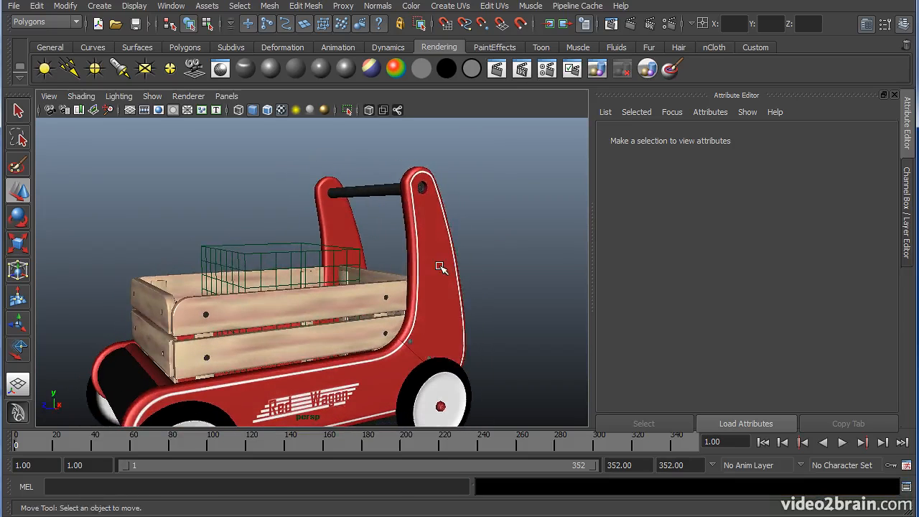
pyautogui.click(440, 258)
pyautogui.keyDown('alt'); pyautogui.moveTo(499, 305); pyautogui.dragTo(409, 254, button='middle'); pyautogui.keyUp('alt')
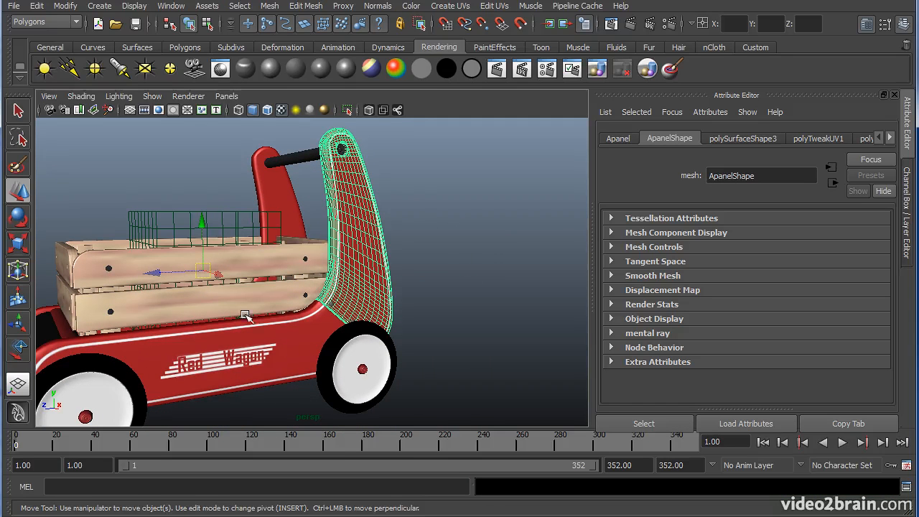
pyautogui.click(168, 7)
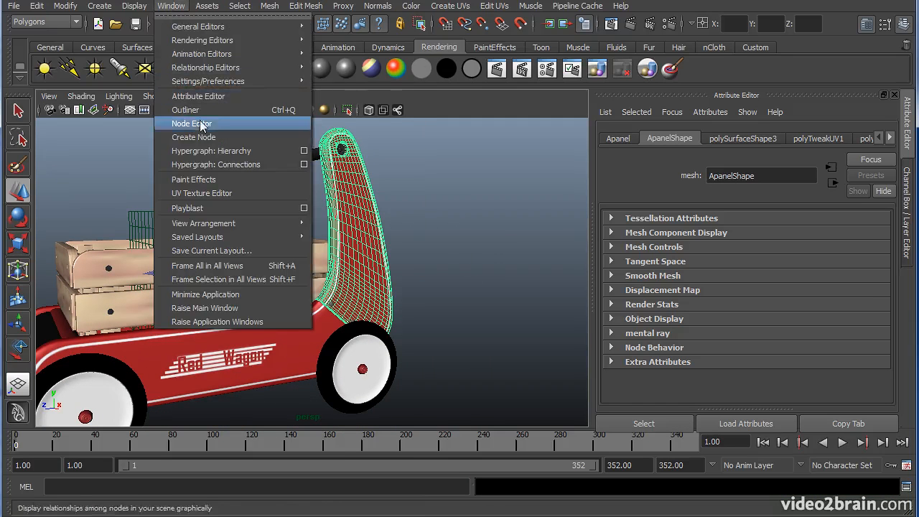
pyautogui.click(202, 194)
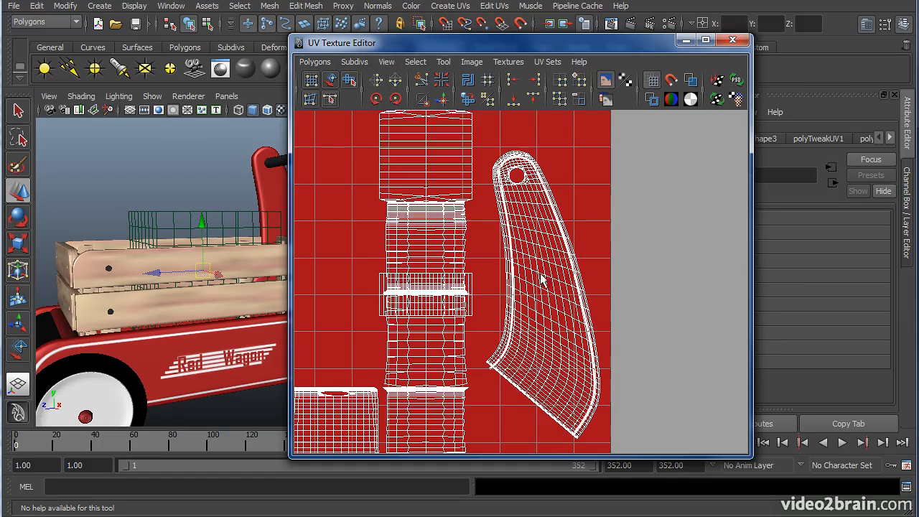
pyautogui.moveTo(608, 45); pyautogui.dragTo(651, 33)
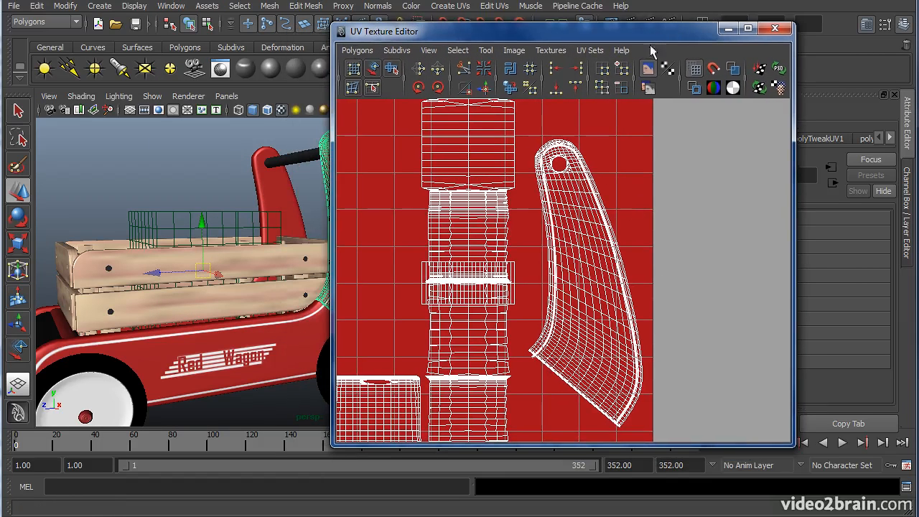
# - Examine the UV layouts of the upright panel on the wagon's other side and of the lower side panel with the Red Wagon logo
pyautogui.keyDown('alt'); pyautogui.moveTo(234, 214); pyautogui.dragTo(430, 210); pyautogui.keyUp('alt')
pyautogui.click(157, 231)
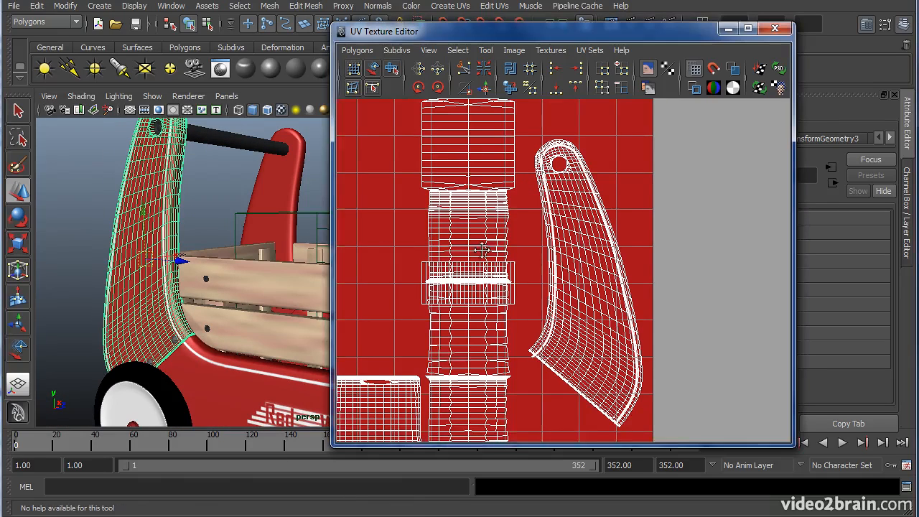
pyautogui.keyDown('alt'); pyautogui.moveTo(482, 247); pyautogui.dragTo(515, 247, button='middle'); pyautogui.keyUp('alt')
pyautogui.keyDown('alt'); pyautogui.moveTo(231, 264); pyautogui.dragTo(248, 284, button='right'); pyautogui.keyUp('alt')
pyautogui.keyDown('alt'); pyautogui.moveTo(282, 286); pyautogui.dragTo(126, 284); pyautogui.keyUp('alt')
pyautogui.click(270, 330)
pyautogui.keyDown('alt'); pyautogui.moveTo(270, 329); pyautogui.dragTo(255, 307); pyautogui.keyUp('alt')
pyautogui.keyDown('alt'); pyautogui.moveTo(286, 359); pyautogui.dragTo(268, 335, button='middle'); pyautogui.keyUp('alt')
pyautogui.keyDown('alt'); pyautogui.moveTo(267, 334); pyautogui.dragTo(237, 347); pyautogui.keyUp('alt')
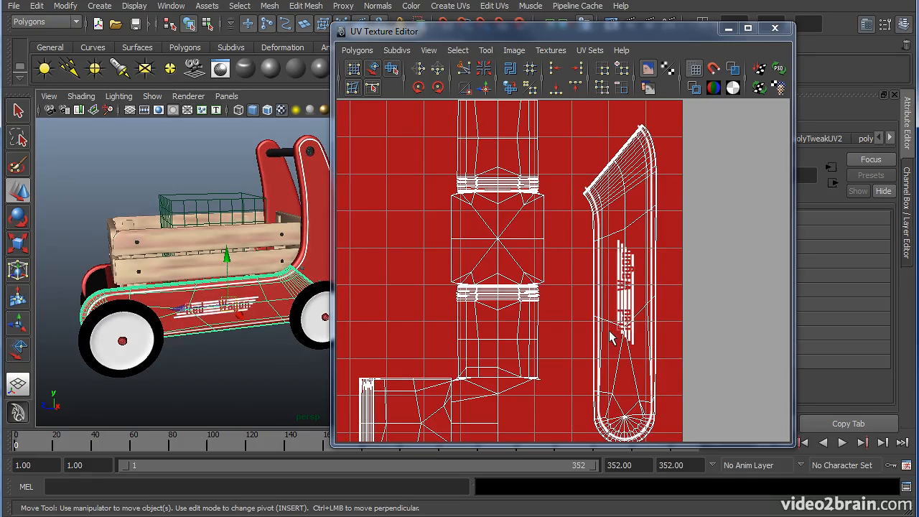
# - View BpanelUV.tif and BpanelStripe_2.tif from the sourceimages folder, close the image viewer and move the folder window aside
pyautogui.click(189, 161)
pyautogui.moveTo(0, 288); pyautogui.dragTo(230, 128)
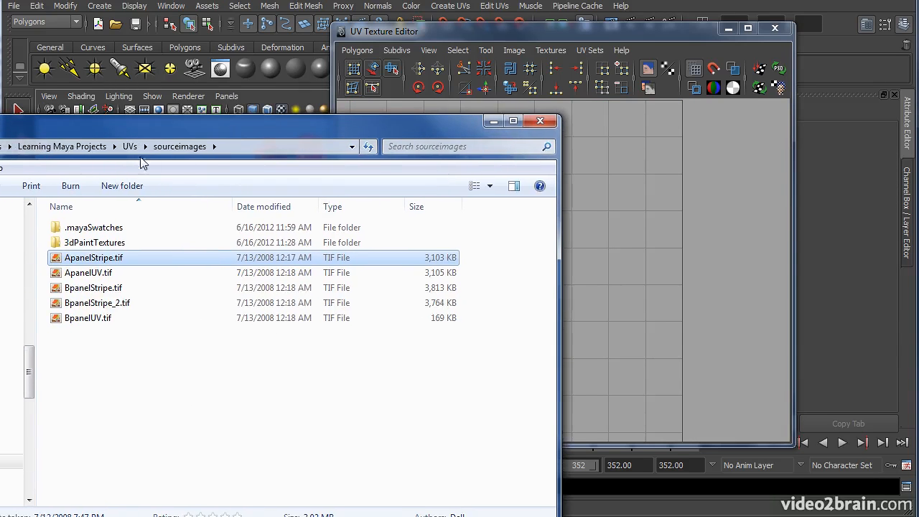
pyautogui.doubleClick(87, 318)
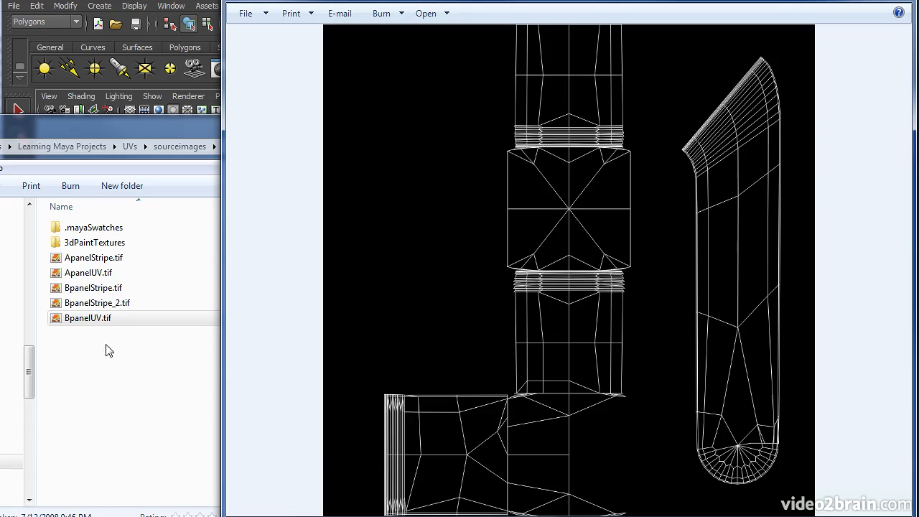
pyautogui.doubleClick(91, 310)
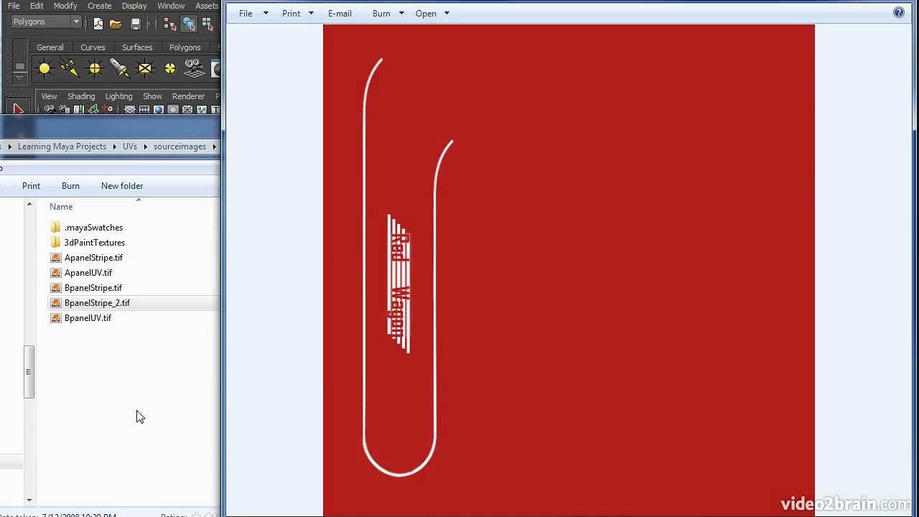
pyautogui.click(899, 2)
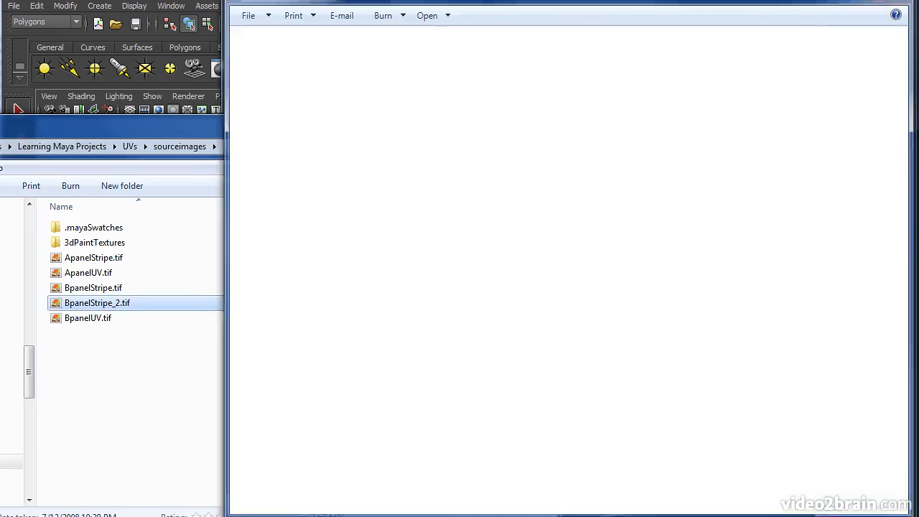
pyautogui.click(899, 1)
pyautogui.moveTo(406, 130); pyautogui.dragTo(174, 397)
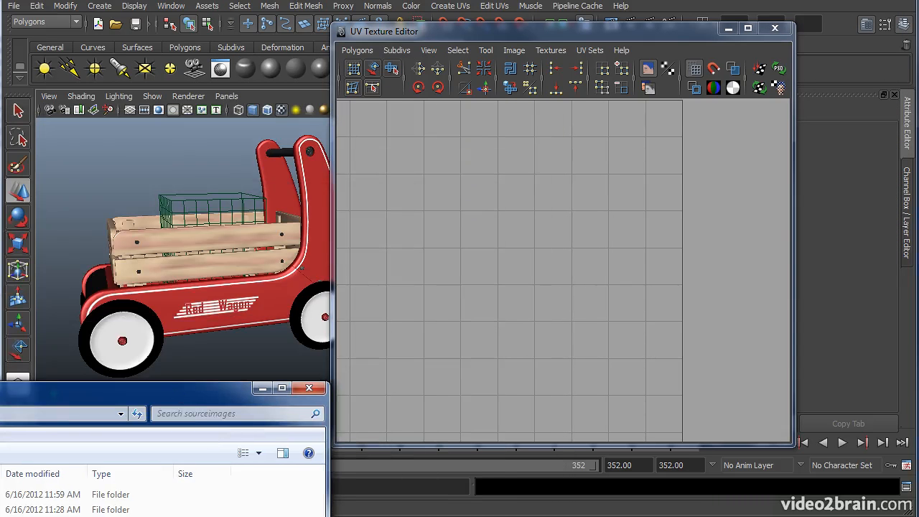
# - Dismiss the UV Texture Editor and examine the fully textured wagon from several angles
pyautogui.click(632, 2)
pyautogui.keyDown('alt'); pyautogui.moveTo(271, 285); pyautogui.dragTo(301, 285); pyautogui.keyUp('alt')
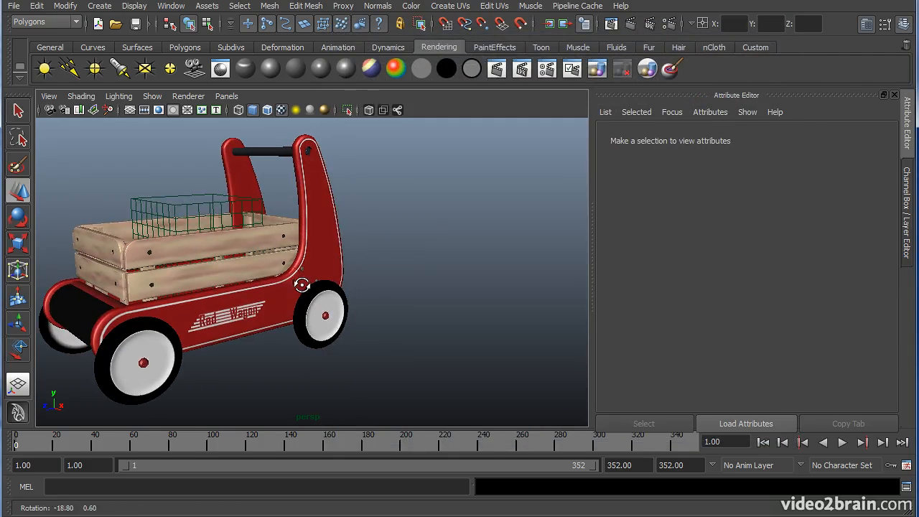
pyautogui.keyDown('alt'); pyautogui.moveTo(378, 261); pyautogui.dragTo(388, 235); pyautogui.keyUp('alt')
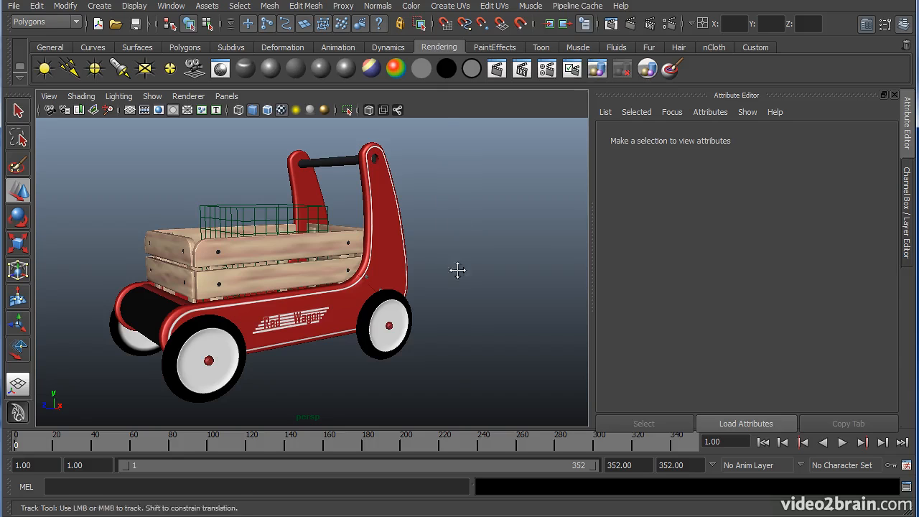
pyautogui.keyDown('alt'); pyautogui.moveTo(458, 268); pyautogui.dragTo(448, 260); pyautogui.keyUp('alt')
pyautogui.keyDown('alt'); pyautogui.moveTo(447, 261); pyautogui.dragTo(460, 249, button='right'); pyautogui.keyUp('alt')
pyautogui.keyDown('alt'); pyautogui.moveTo(461, 249); pyautogui.dragTo(439, 335, button='middle'); pyautogui.keyUp('alt')
pyautogui.keyDown('alt'); pyautogui.moveTo(408, 254); pyautogui.dragTo(400, 273); pyautogui.keyUp('alt')
# - Select the upright side panel and the lower logo panel in turn and inspect their stripe textures up close
pyautogui.click(424, 245)
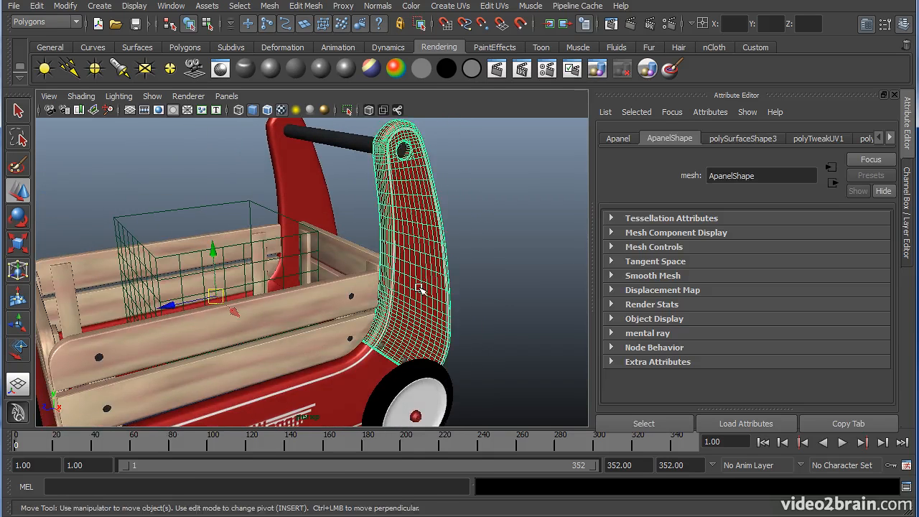
pyautogui.keyDown('alt'); pyautogui.moveTo(424, 245); pyautogui.dragTo(433, 244); pyautogui.keyUp('alt')
pyautogui.keyDown('alt'); pyautogui.moveTo(419, 283); pyautogui.dragTo(386, 224); pyautogui.keyUp('alt')
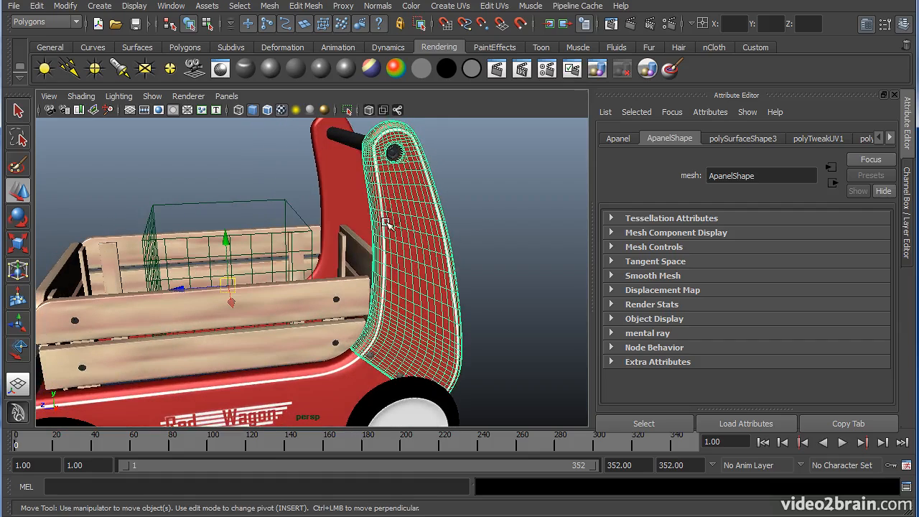
pyautogui.keyDown('alt'); pyautogui.moveTo(408, 332); pyautogui.dragTo(418, 299); pyautogui.keyUp('alt')
pyautogui.keyDown('alt'); pyautogui.moveTo(368, 336); pyautogui.dragTo(359, 305); pyautogui.keyUp('alt')
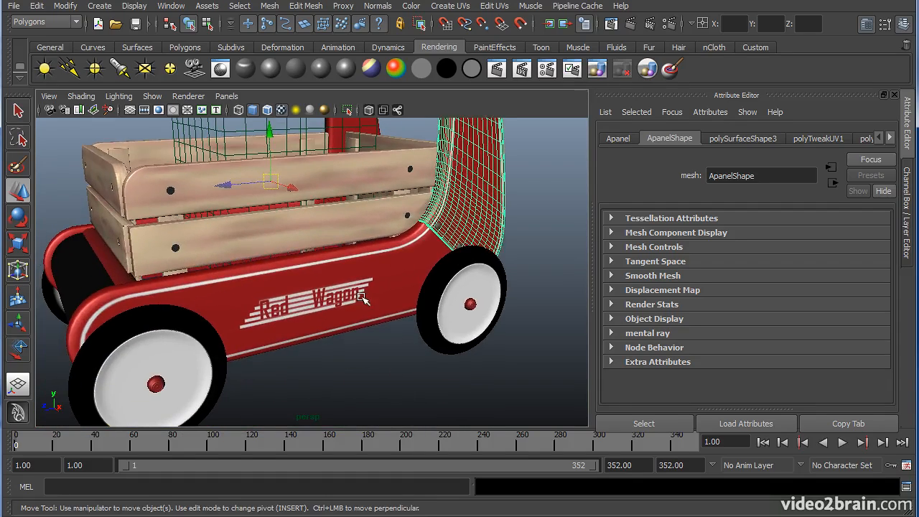
pyautogui.click(358, 308)
pyautogui.keyDown('alt'); pyautogui.moveTo(306, 345); pyautogui.dragTo(337, 316); pyautogui.keyUp('alt')
pyautogui.keyDown('alt'); pyautogui.moveTo(371, 219); pyautogui.dragTo(347, 286); pyautogui.keyUp('alt')
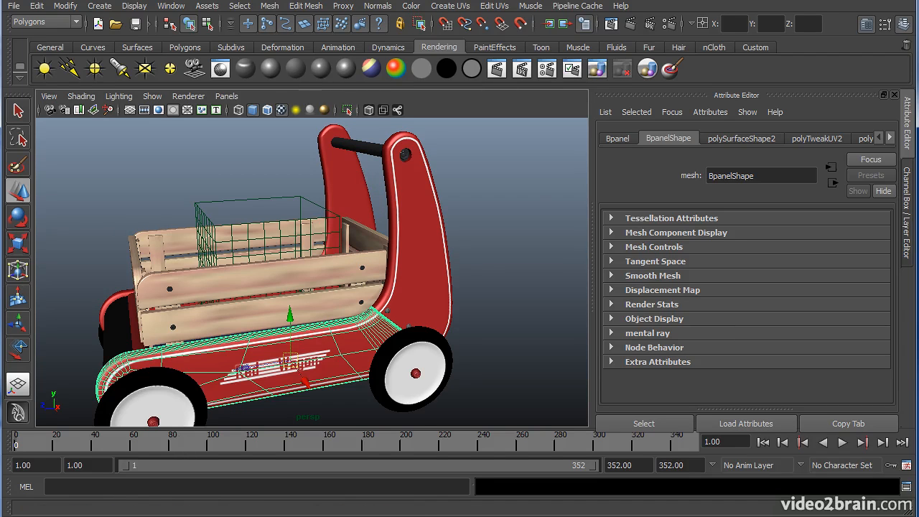
# - Switch to Photoshop to check the striped ApanelUV.tif document, and minimize it to return to Maya
pyautogui.hotkey('alt', 'Tab')
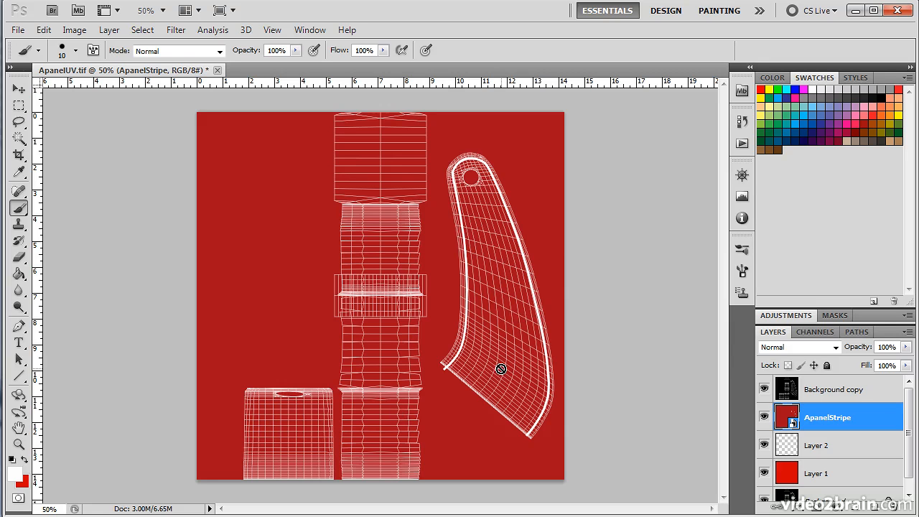
pyautogui.click(855, 11)
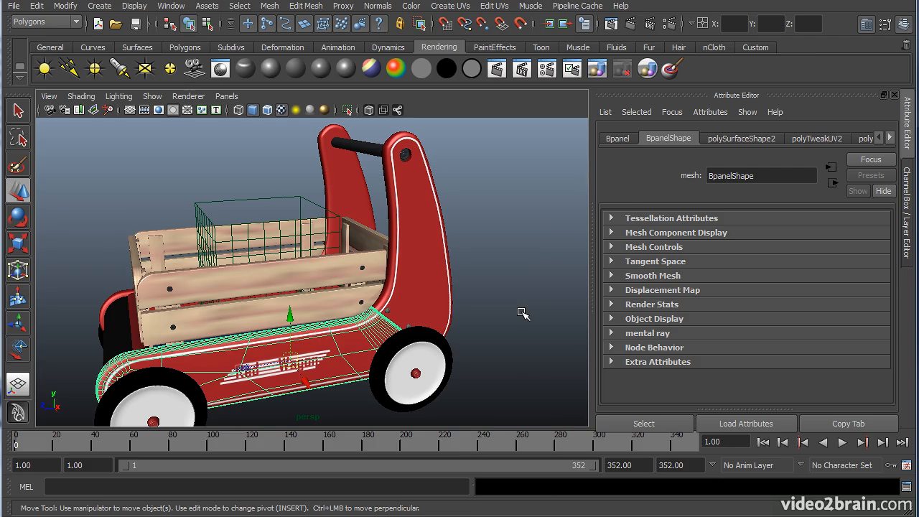